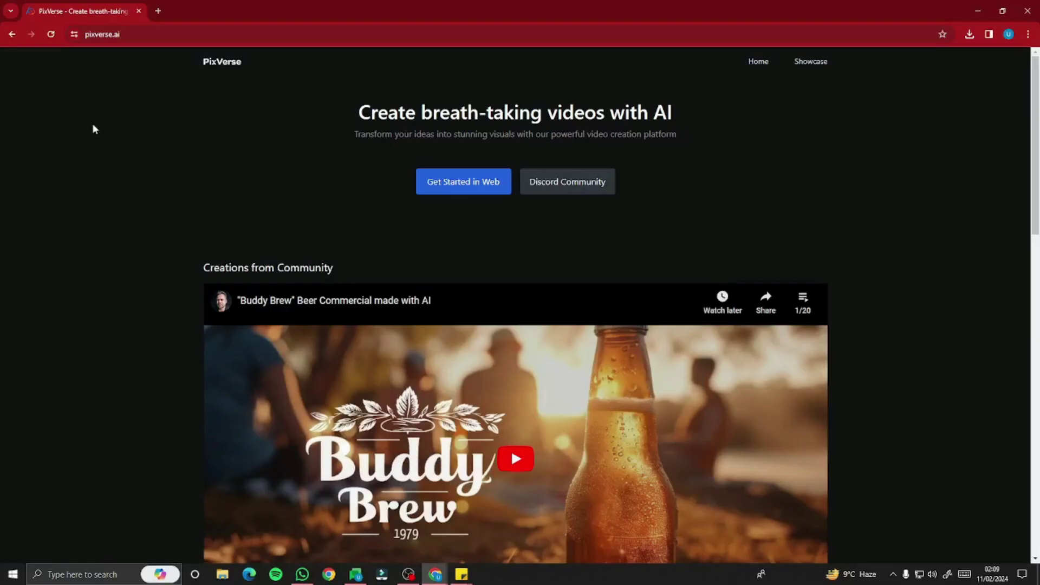
Look over the PixVerse home page, from its headline and description through the videos under Creations from Community
{"action": "left_click", "coordinate": [128, 34]}
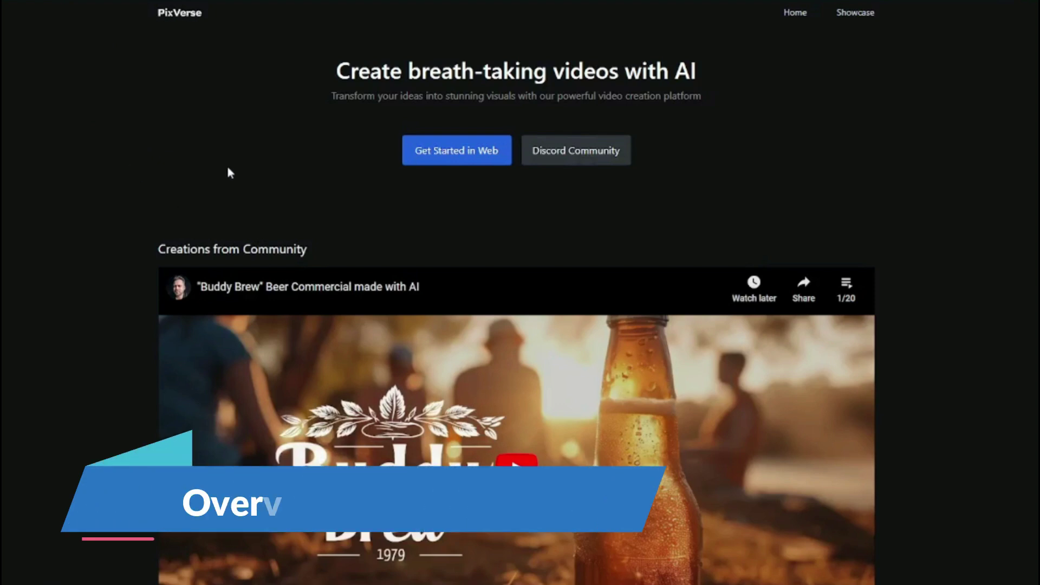
{"action": "left_click_drag", "start_coordinate": [338, 64], "coordinate": [701, 98]}
{"action": "left_click", "coordinate": [325, 108]}
{"action": "left_click_drag", "start_coordinate": [325, 108], "coordinate": [547, 108]}
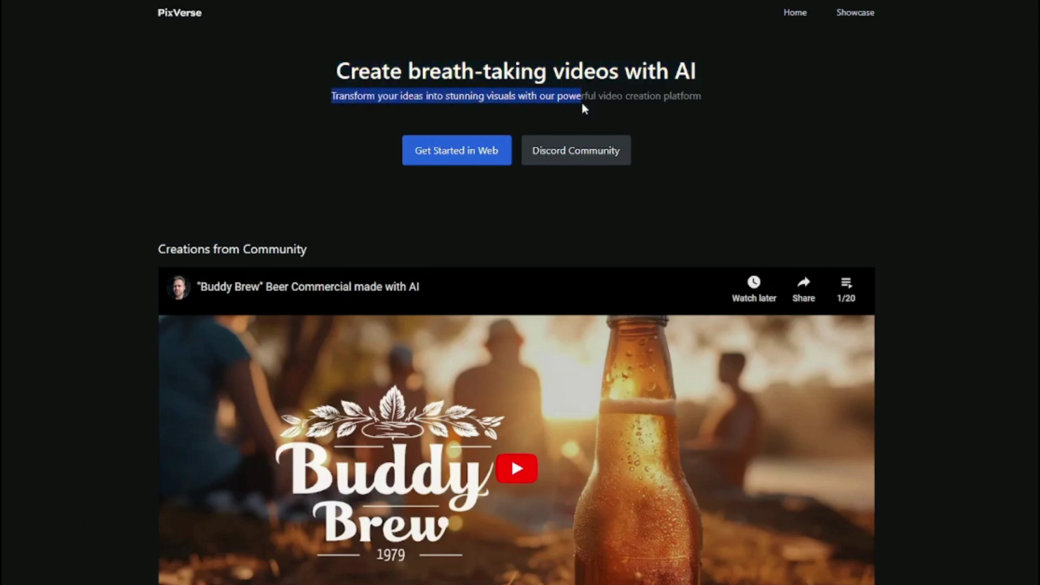
{"action": "left_click", "coordinate": [669, 90]}
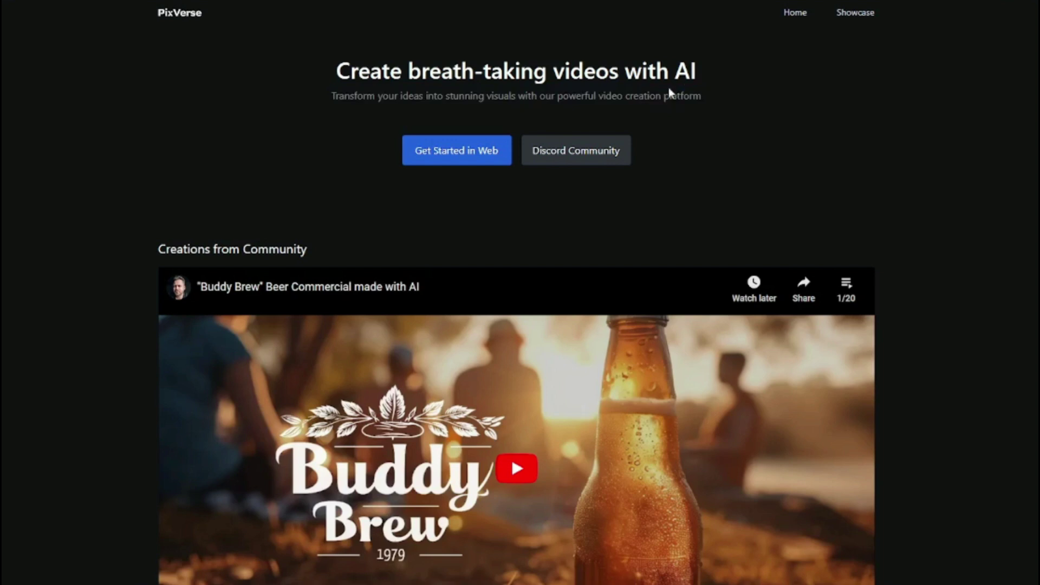
{"action": "left_click_drag", "start_coordinate": [307, 106], "coordinate": [712, 107]}
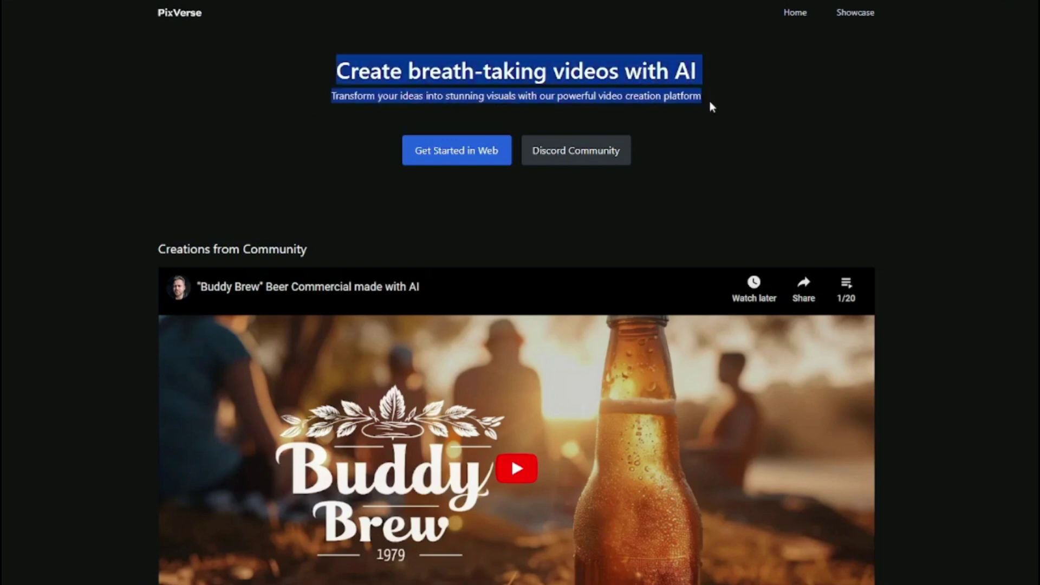
{"action": "scroll", "coordinate": [125, 163], "scroll_direction": "down", "scroll_amount": 6}
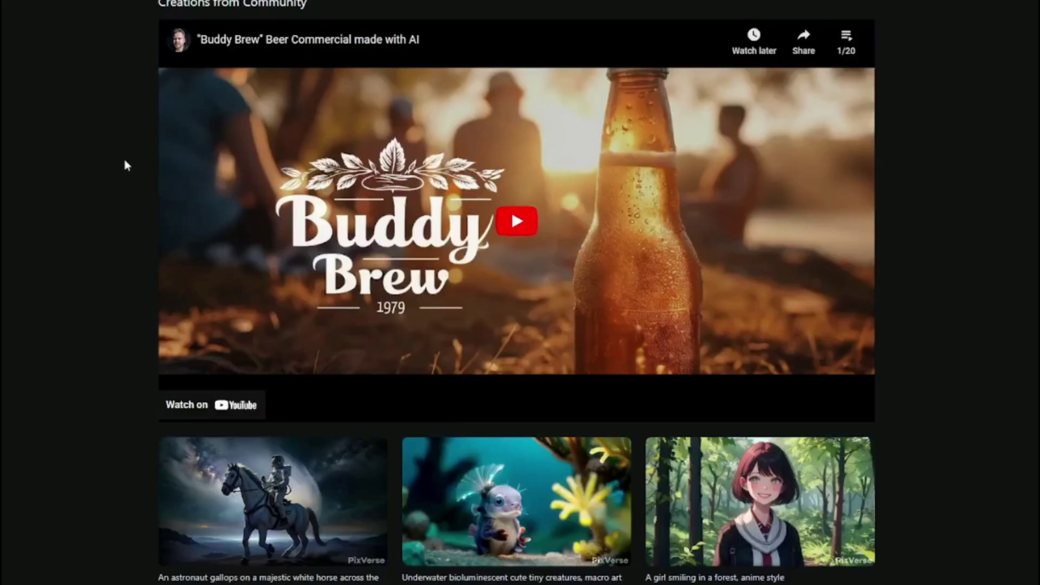
{"action": "scroll", "coordinate": [112, 228], "scroll_direction": "down", "scroll_amount": 4}
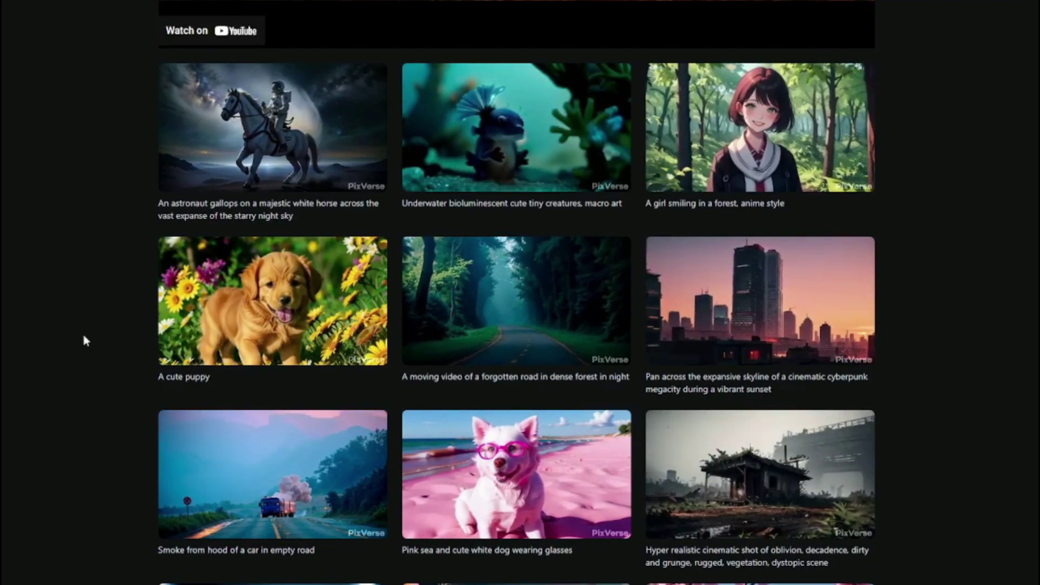
{"action": "scroll", "coordinate": [87, 331], "scroll_direction": "down", "scroll_amount": 8}
{"action": "scroll", "coordinate": [95, 323], "scroll_direction": "up", "scroll_amount": 12}
{"action": "scroll", "coordinate": [95, 325], "scroll_direction": "up", "scroll_amount": 7}
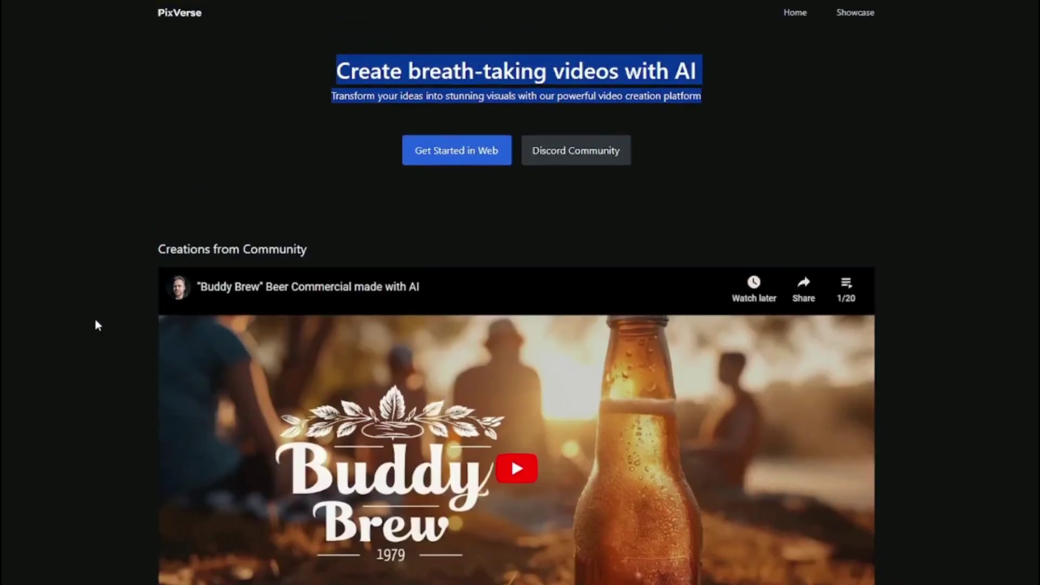
{"action": "left_click", "coordinate": [240, 108]}
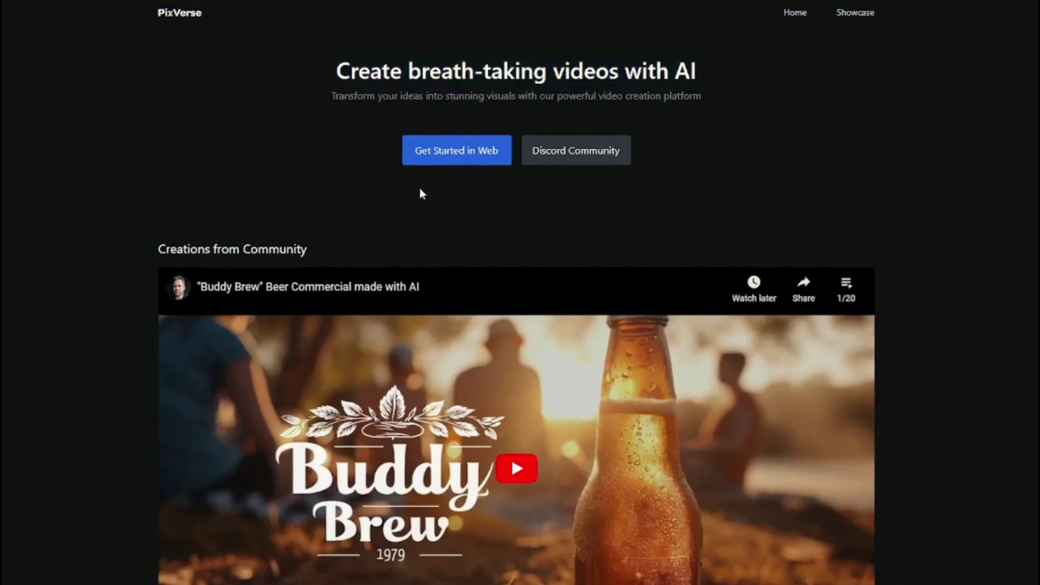
Open the PixVerse web version and browse through its Popular Videos gallery
{"action": "left_click", "coordinate": [449, 158]}
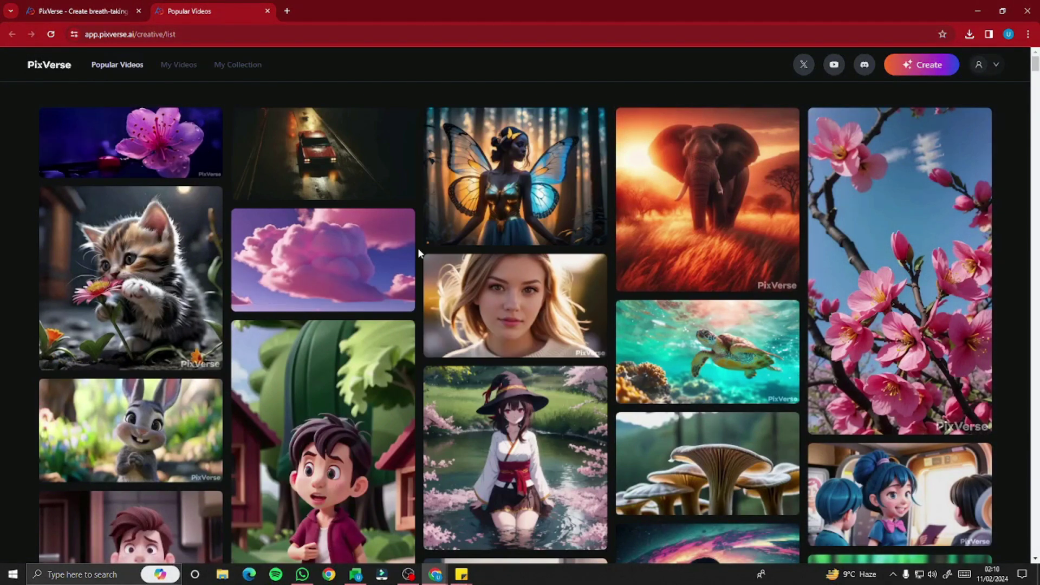
{"action": "scroll", "coordinate": [418, 248], "scroll_direction": "down", "scroll_amount": 15}
{"action": "scroll", "coordinate": [417, 248], "scroll_direction": "down", "scroll_amount": 9}
{"action": "scroll", "coordinate": [418, 248], "scroll_direction": "down", "scroll_amount": 15}
{"action": "scroll", "coordinate": [417, 248], "scroll_direction": "down", "scroll_amount": 10}
{"action": "scroll", "coordinate": [418, 248], "scroll_direction": "up", "scroll_amount": 10}
{"action": "scroll", "coordinate": [418, 249], "scroll_direction": "up", "scroll_amount": 15}
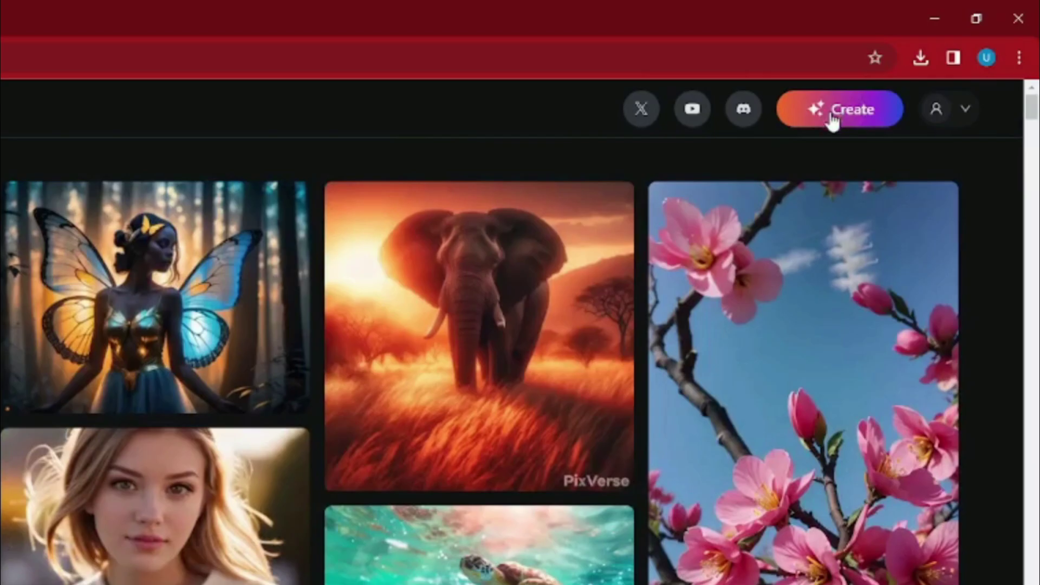
Open the video creation page with its text prompt settings
{"action": "left_click", "coordinate": [833, 123]}
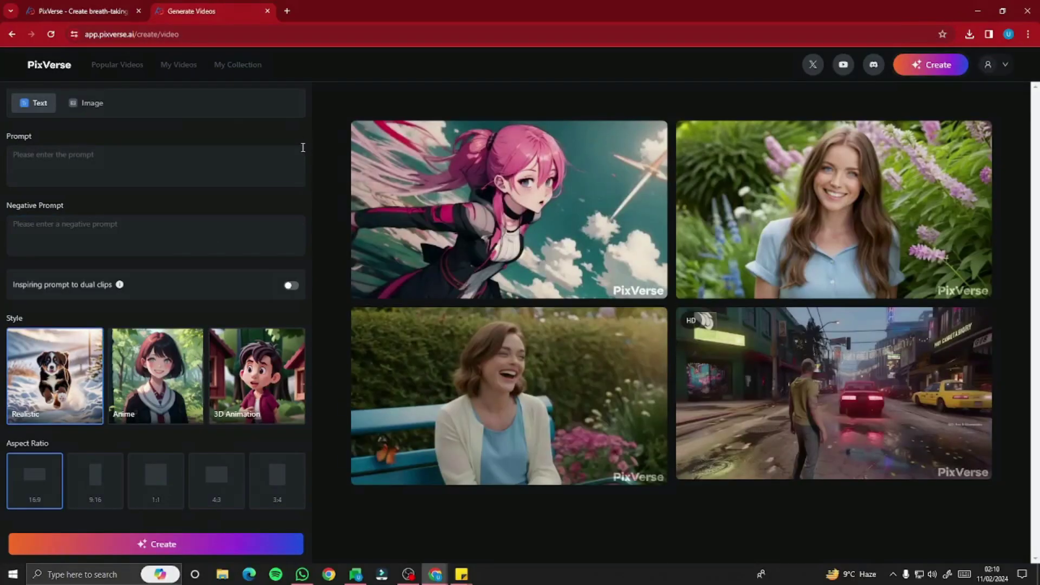
{"action": "left_click", "coordinate": [303, 148]}
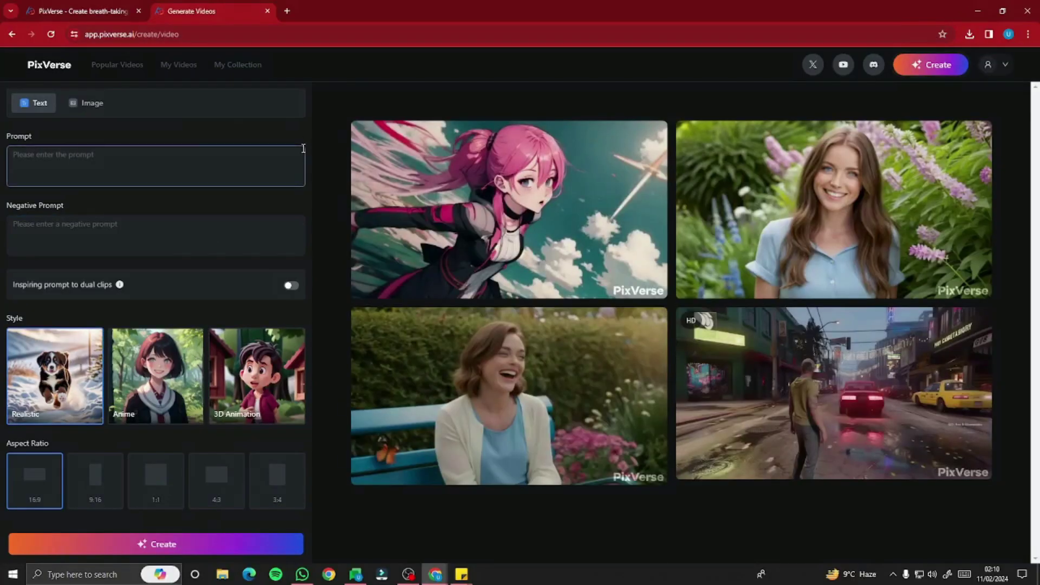
{"action": "left_click", "coordinate": [319, 157]}
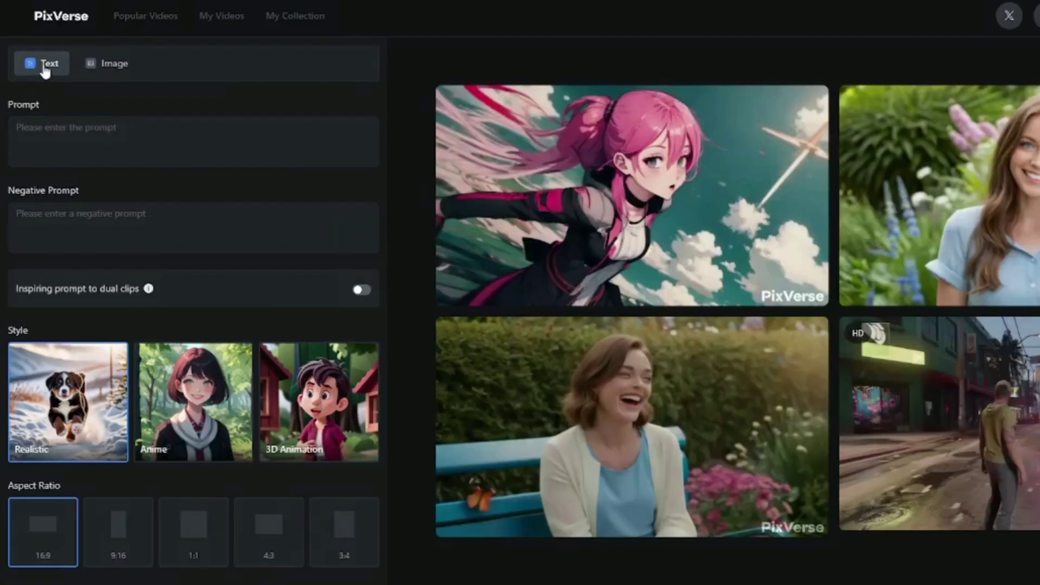
Switch between the Text and Image creation modes to compare the settings each one offers
{"action": "left_click", "coordinate": [103, 66]}
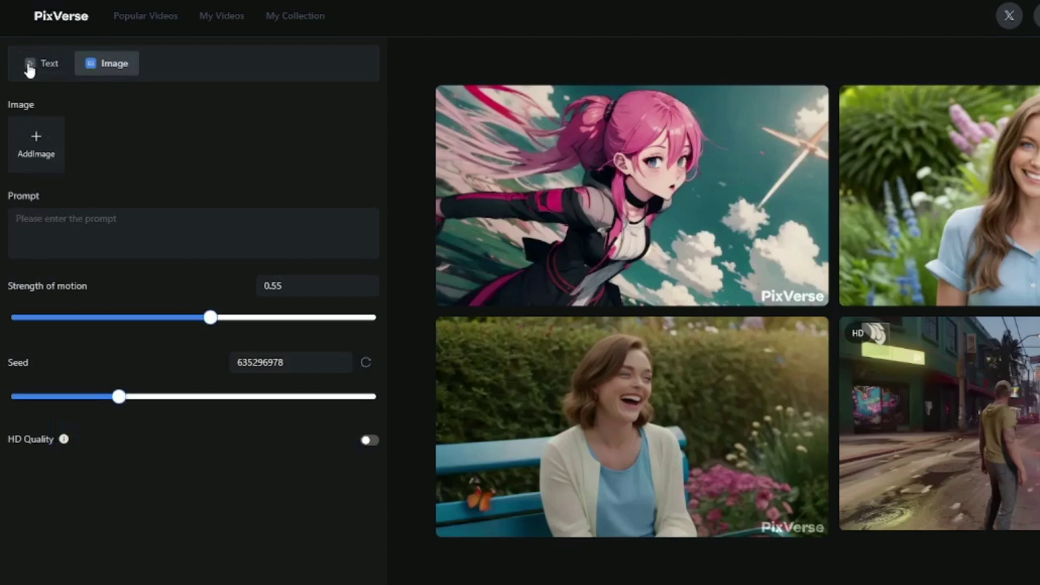
{"action": "left_click", "coordinate": [30, 68]}
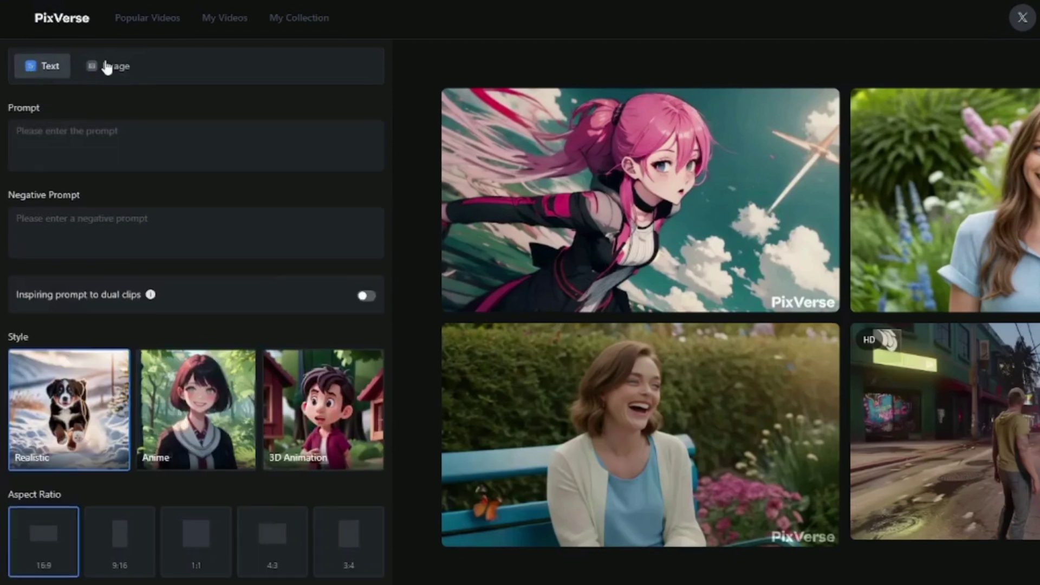
{"action": "left_click", "coordinate": [107, 67]}
{"action": "mouse_move", "coordinate": [33, 155]}
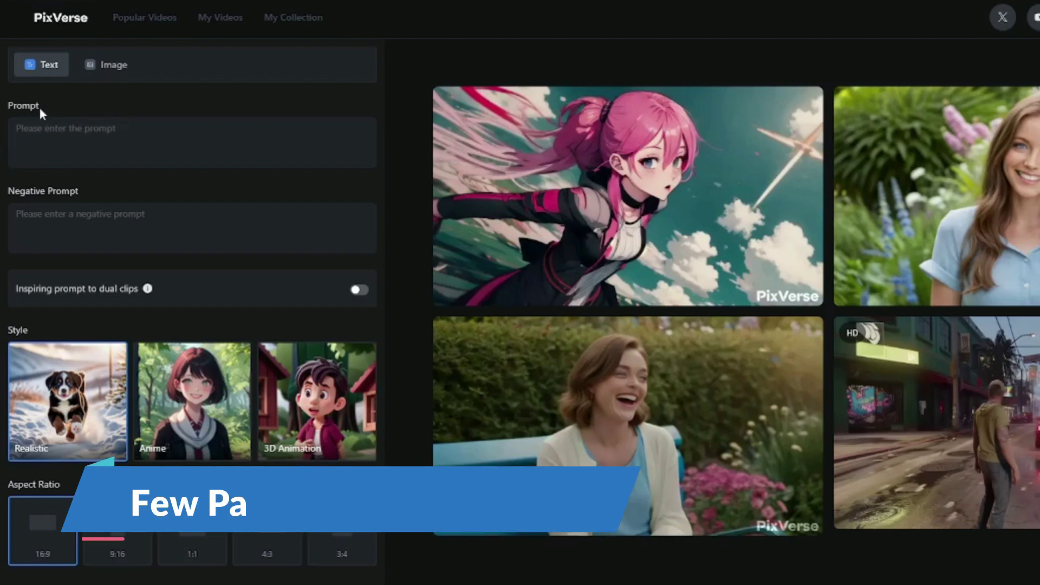
Check the Prompt and Negative Prompt fields, and turn the "Inspiring prompt to dual clips" option on and back off
{"action": "left_click", "coordinate": [40, 129]}
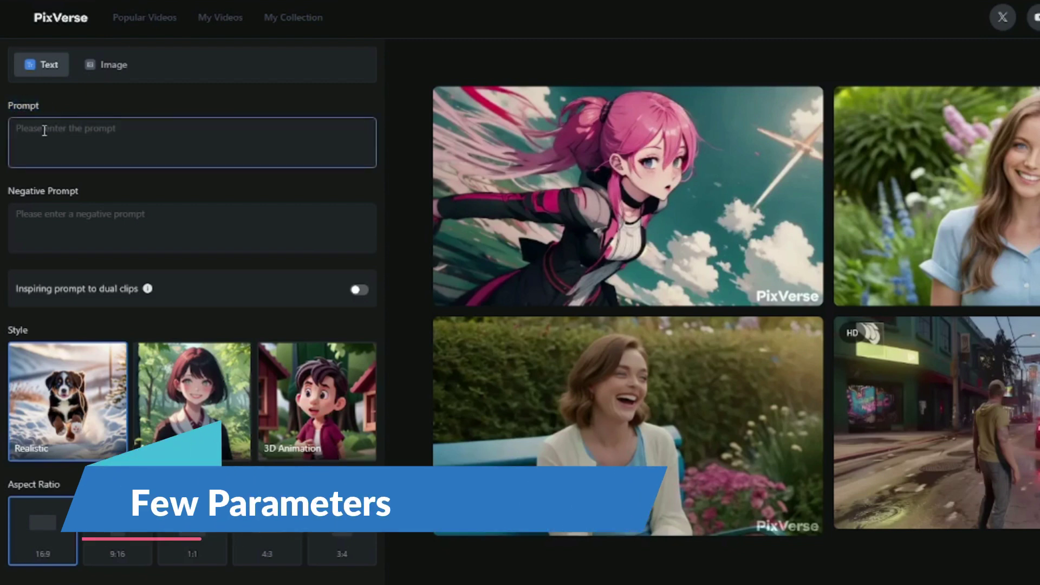
{"action": "left_click_drag", "start_coordinate": [81, 188], "coordinate": [9, 195]}
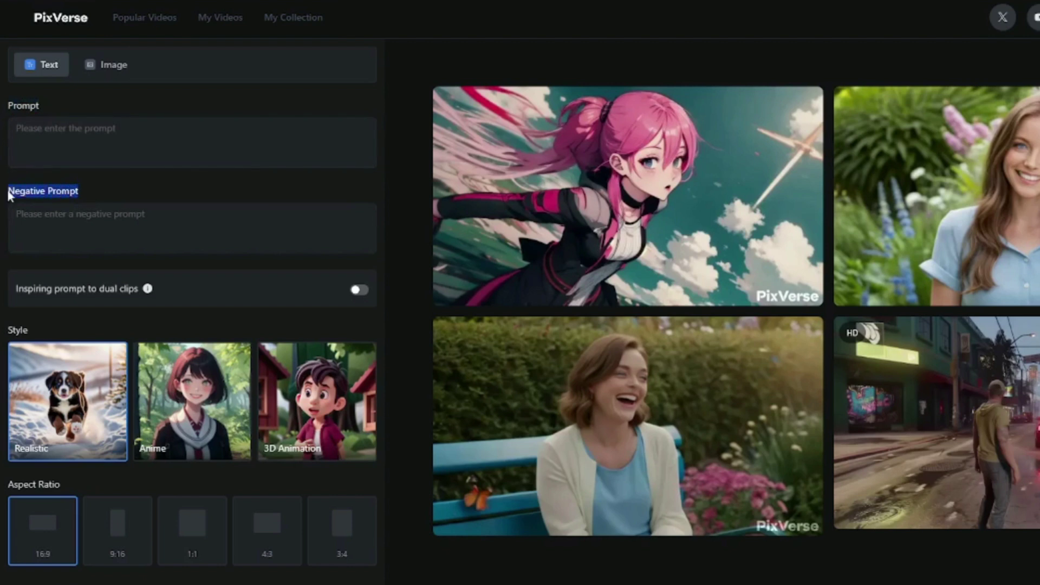
{"action": "left_click", "coordinate": [16, 189]}
{"action": "left_click", "coordinate": [70, 211]}
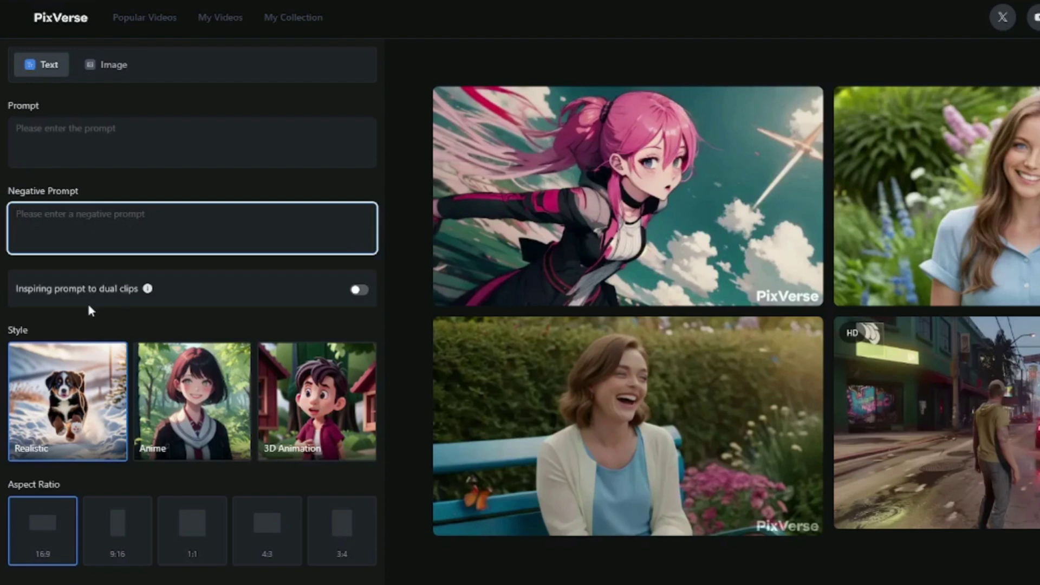
{"action": "left_click", "coordinate": [359, 291]}
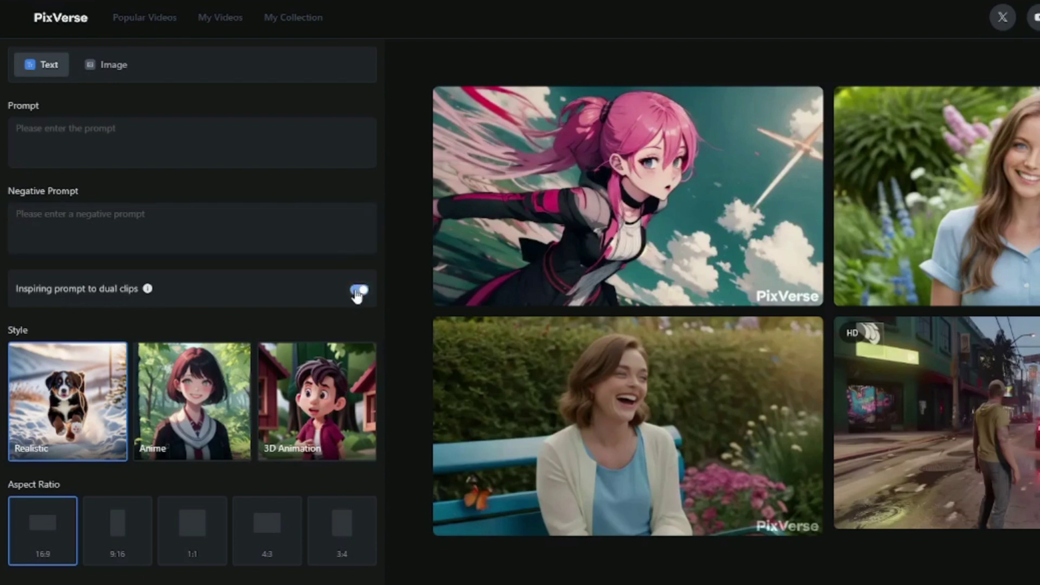
{"action": "left_click", "coordinate": [358, 291]}
Try the Anime and 3D Animation styles and return to the Realistic style
{"action": "left_click", "coordinate": [214, 415]}
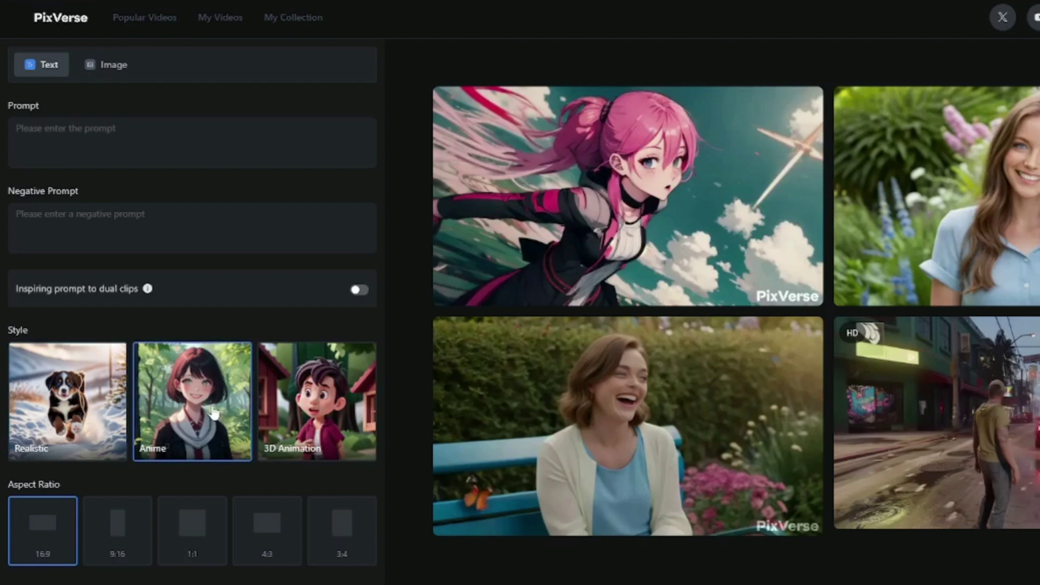
{"action": "left_click", "coordinate": [311, 395]}
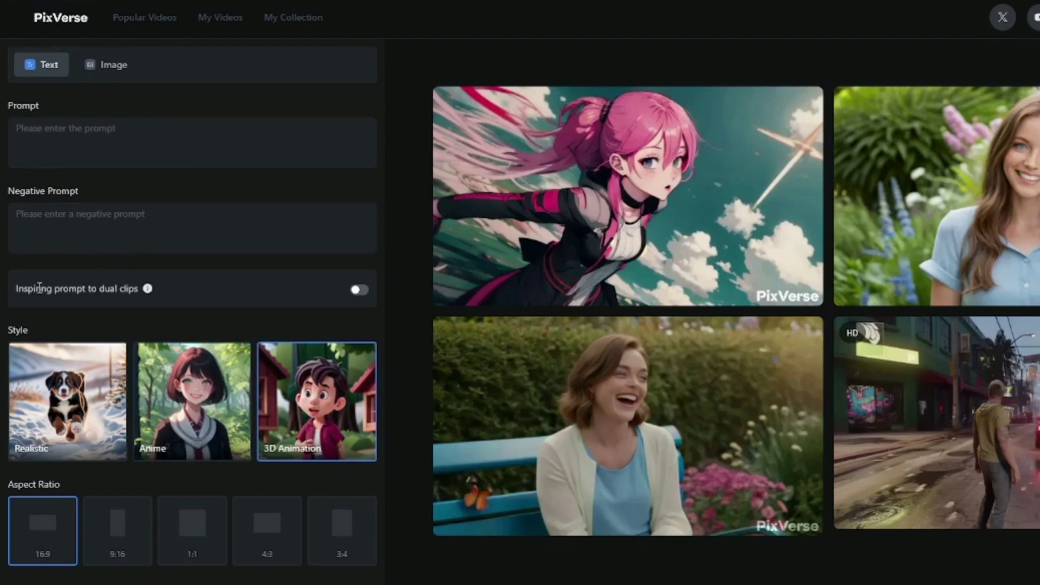
{"action": "left_click", "coordinate": [65, 418]}
Try the 1:1, 4:3 and 3:4 aspect ratios and return to 16:9
{"action": "scroll", "coordinate": [62, 422], "scroll_direction": "down", "scroll_amount": 1}
{"action": "left_click_drag", "start_coordinate": [59, 424], "coordinate": [10, 422]}
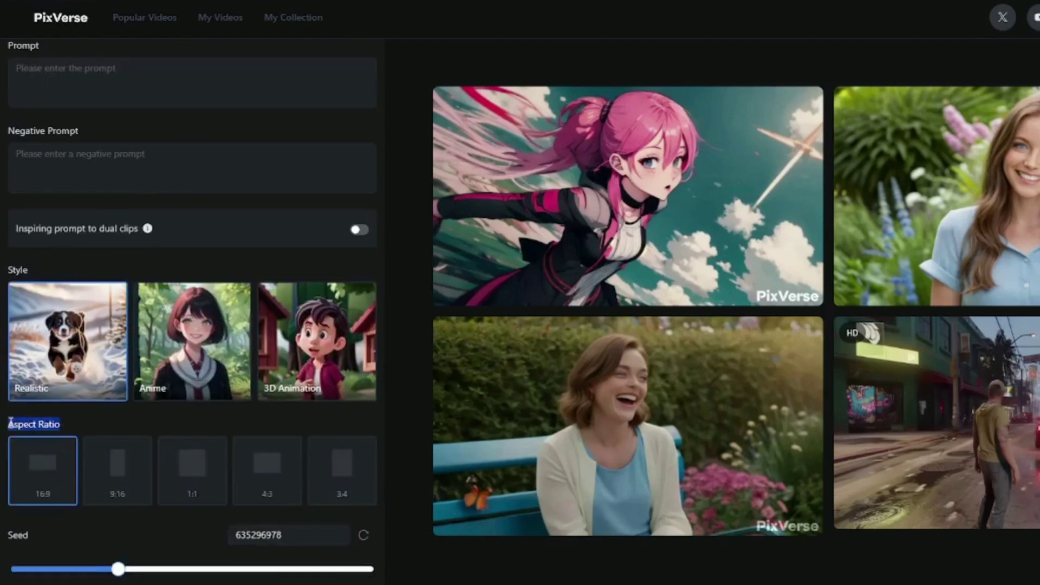
{"action": "left_click", "coordinate": [80, 417]}
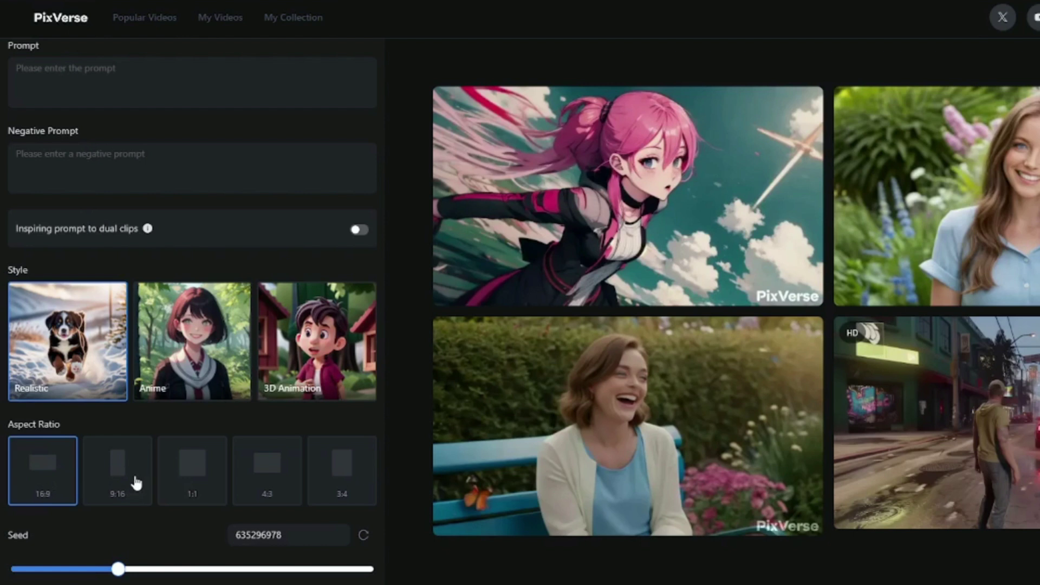
{"action": "left_click", "coordinate": [190, 482]}
{"action": "left_click", "coordinate": [293, 490]}
{"action": "left_click", "coordinate": [357, 490]}
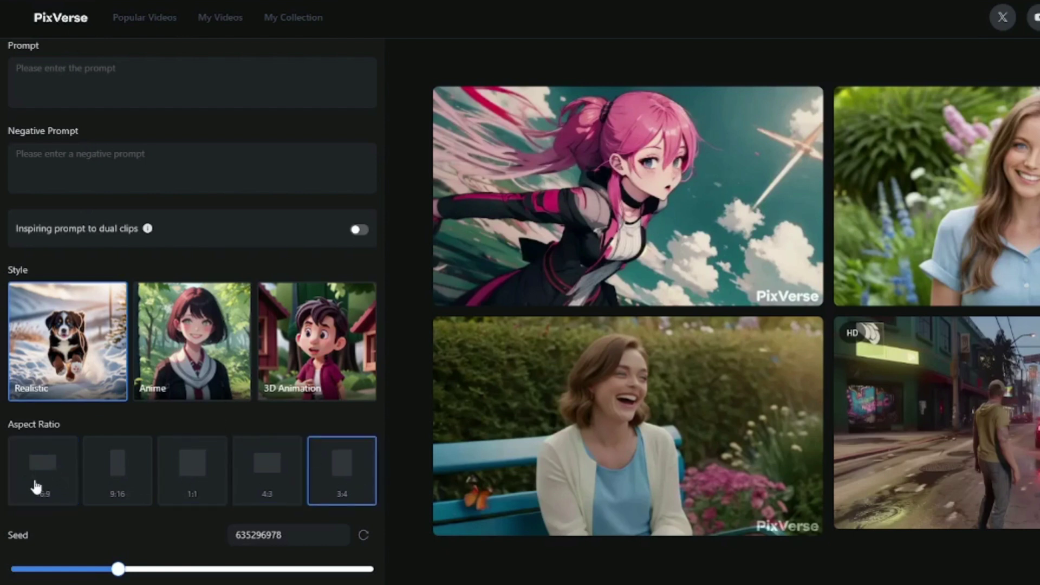
{"action": "left_click", "coordinate": [57, 482]}
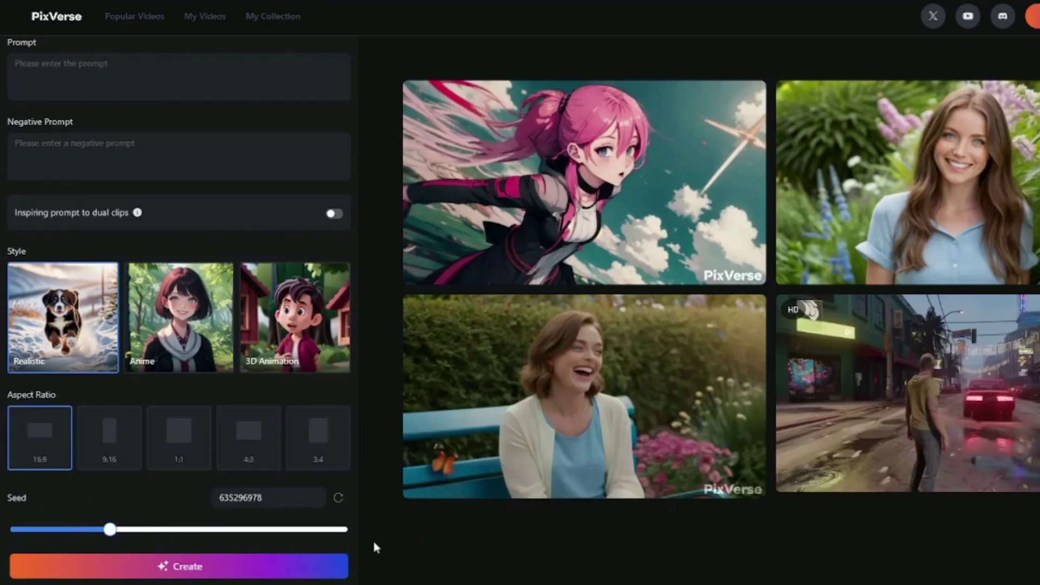
Generate a new random seed for the video several times
{"action": "left_click", "coordinate": [339, 497]}
{"action": "left_click", "coordinate": [339, 498]}
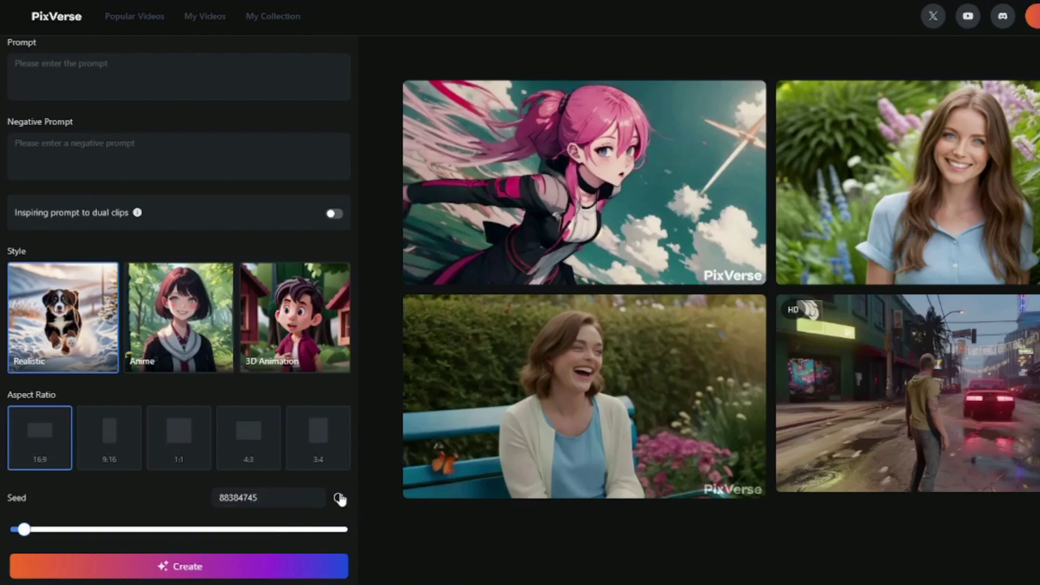
{"action": "left_click", "coordinate": [340, 501]}
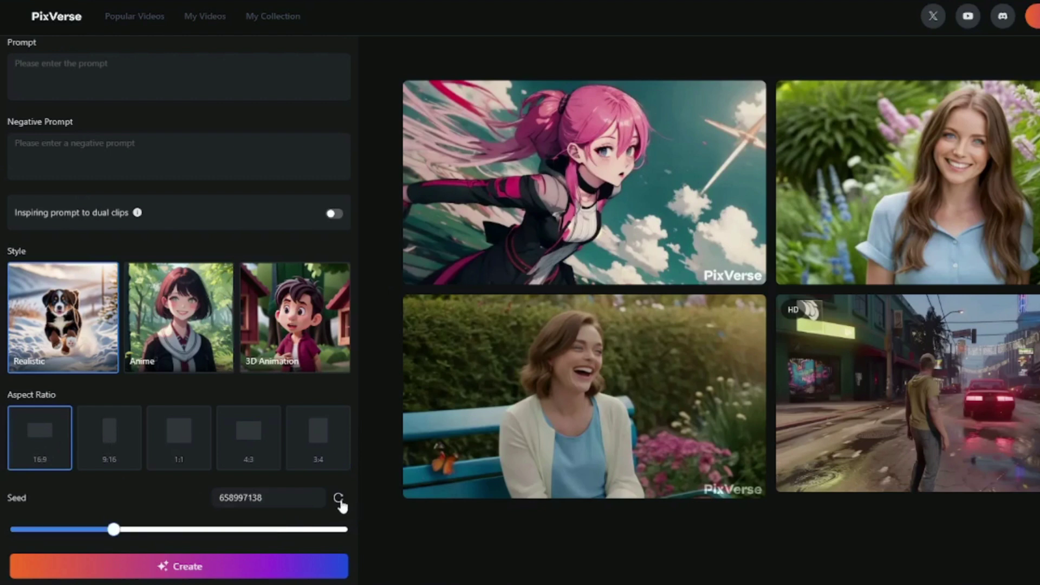
{"action": "left_click", "coordinate": [339, 499]}
Set the prompt to "Generate a video of a man with a beard, playing guitar in a concert." and the negative prompt to "defromation, ugly, blur"
{"action": "left_click", "coordinate": [212, 163]}
{"action": "scroll", "coordinate": [205, 217], "scroll_direction": "up", "scroll_amount": 1}
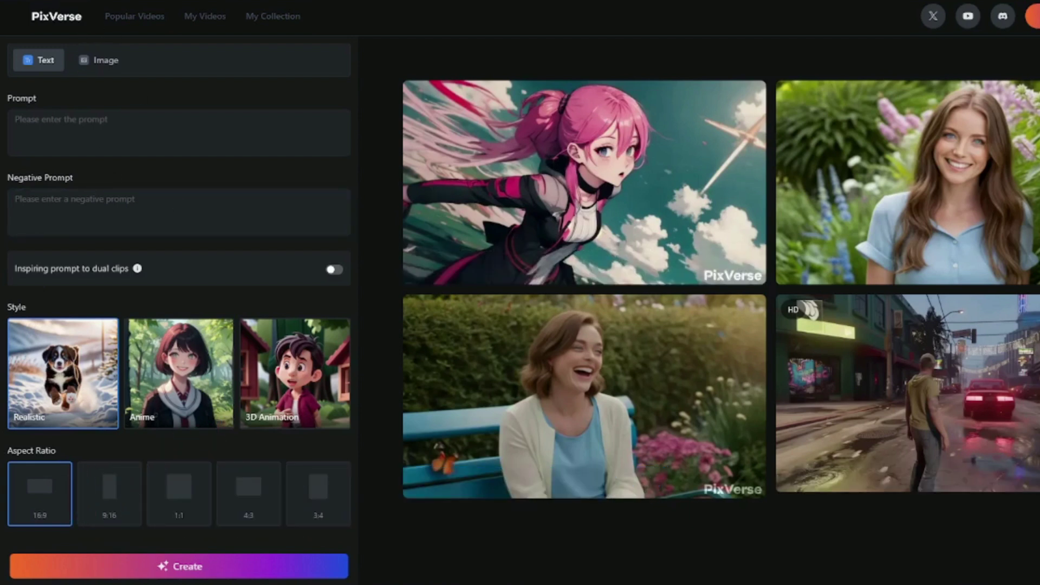
{"action": "left_click", "coordinate": [122, 136]}
{"action": "type", "text": "Generate a video of a man with a beard, playing guitar in a concert."}
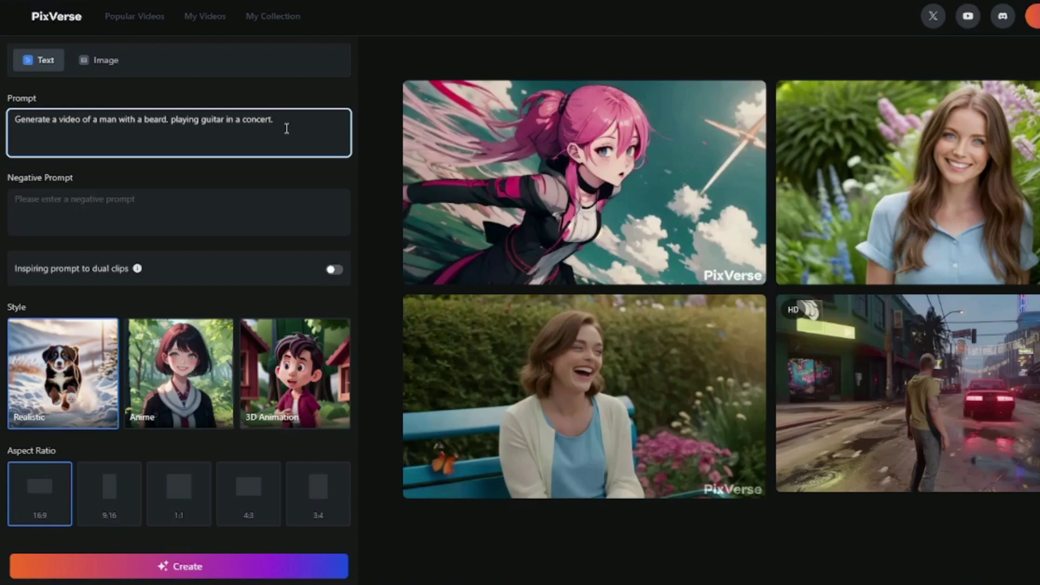
{"action": "left_click", "coordinate": [94, 213]}
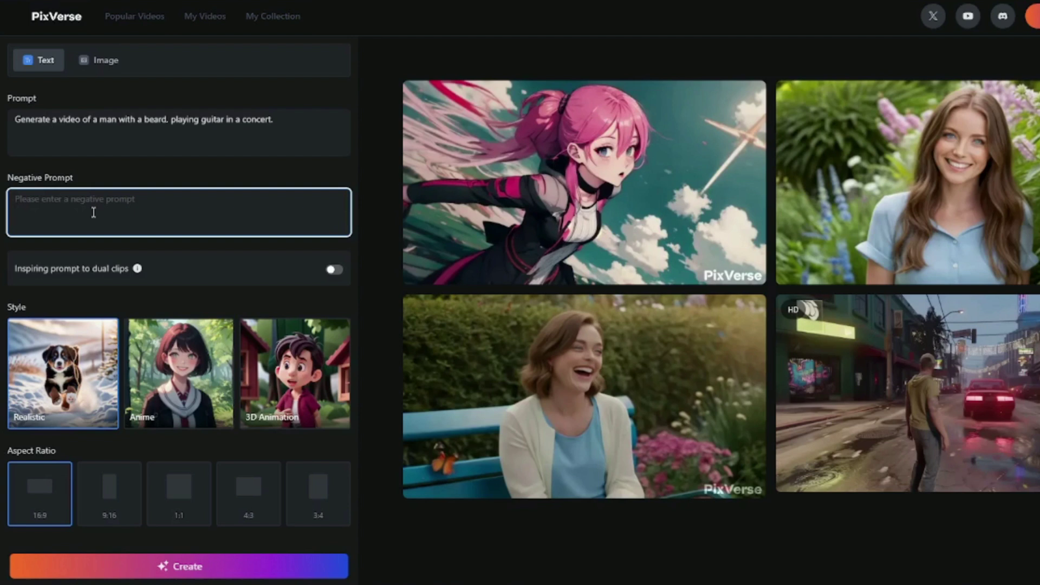
{"action": "type", "text": "defromation, ugly, blur"}
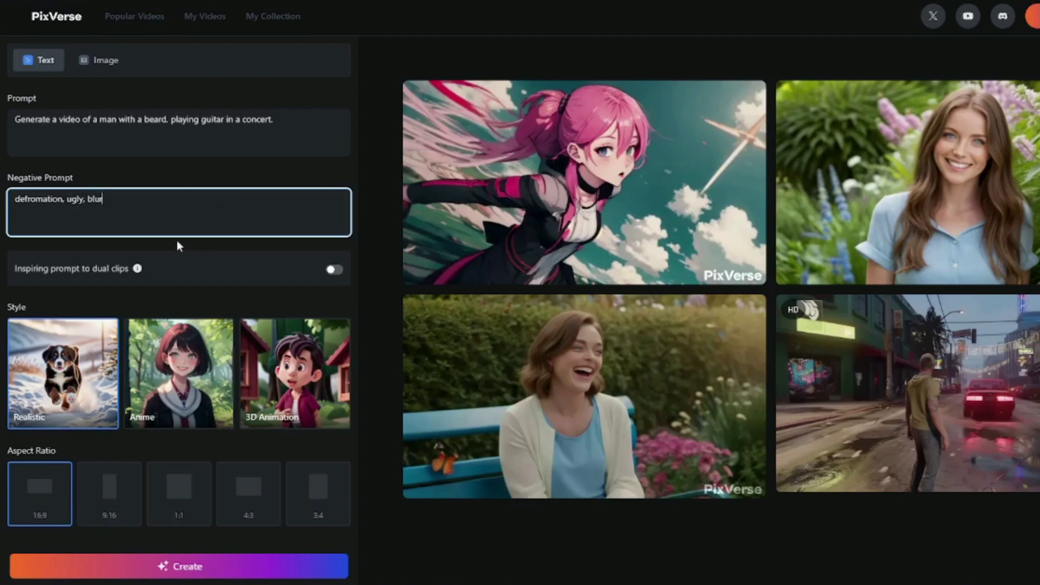
Create the video from the entered prompts and open the detail page of the generated guitar player clip
{"action": "scroll", "coordinate": [35, 317], "scroll_direction": "down", "scroll_amount": 1}
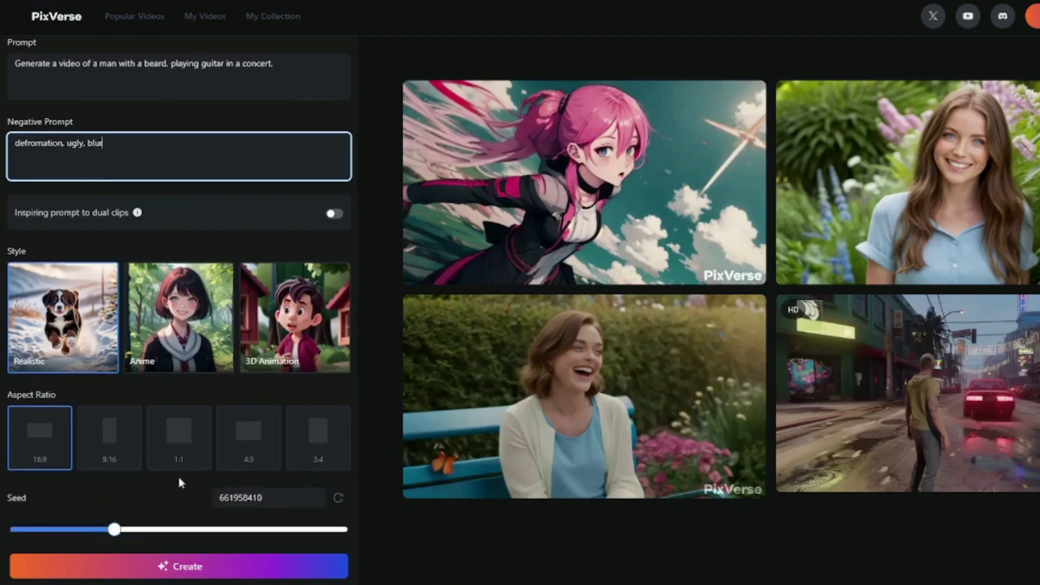
{"action": "left_click", "coordinate": [193, 578]}
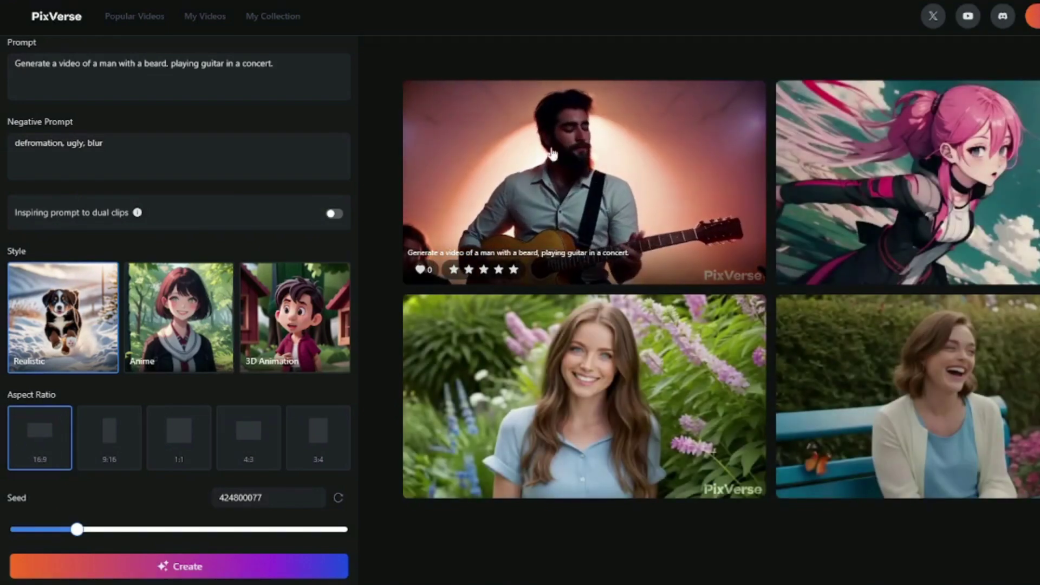
{"action": "left_click", "coordinate": [584, 173]}
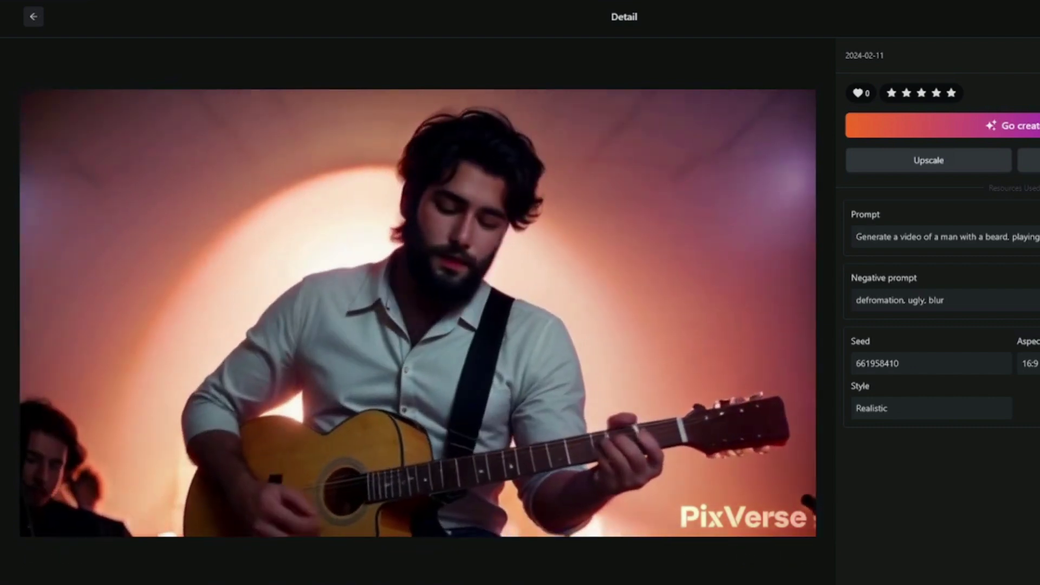
Save the generated guitar player video to the Downloads folder as an MP4 file under the suggested name
{"action": "mouse_move", "coordinate": [423, 254]}
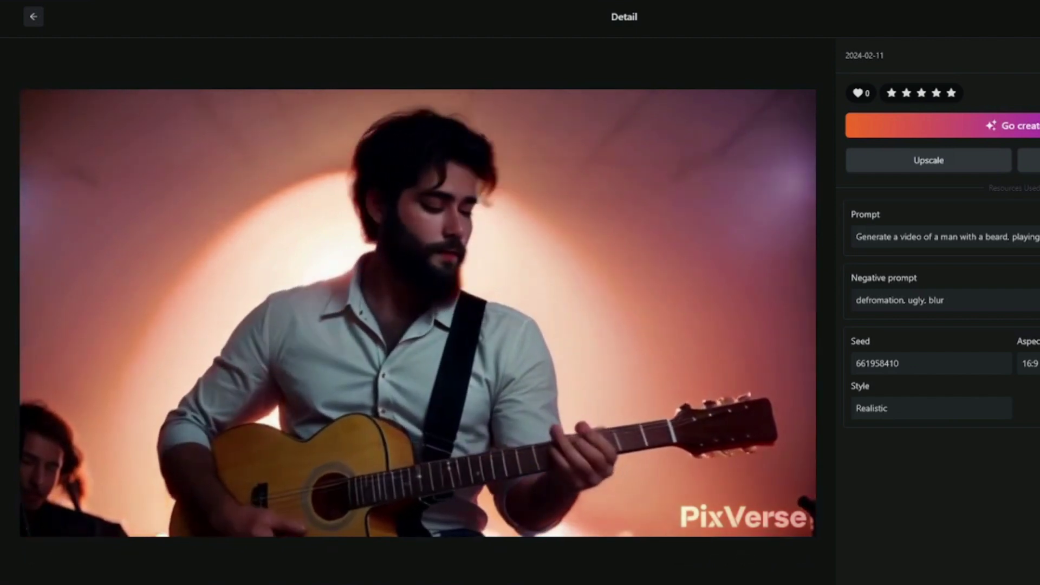
{"action": "right_click", "coordinate": [667, 133]}
{"action": "right_click", "coordinate": [492, 194]}
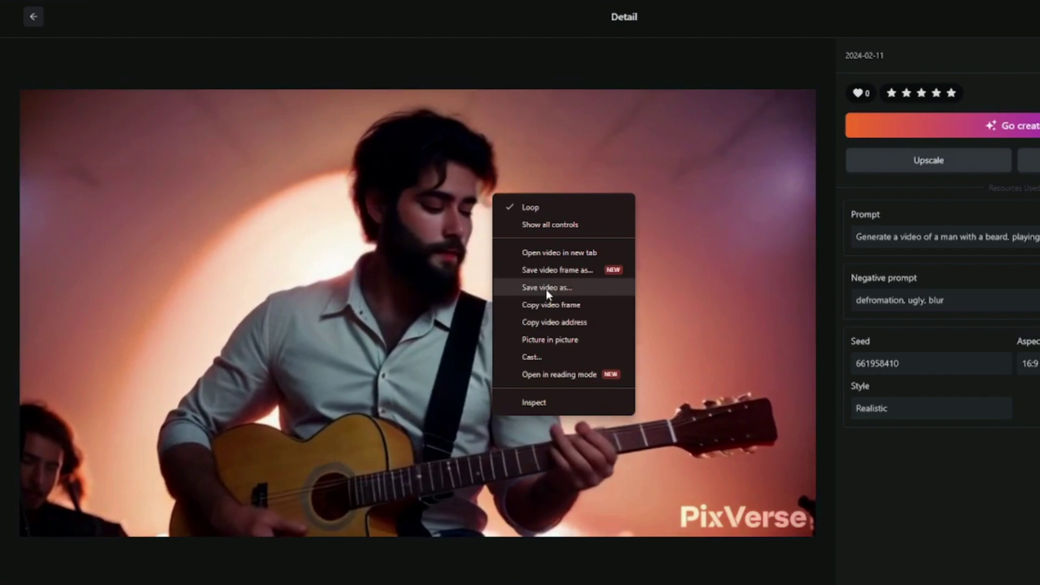
{"action": "left_click", "coordinate": [547, 289]}
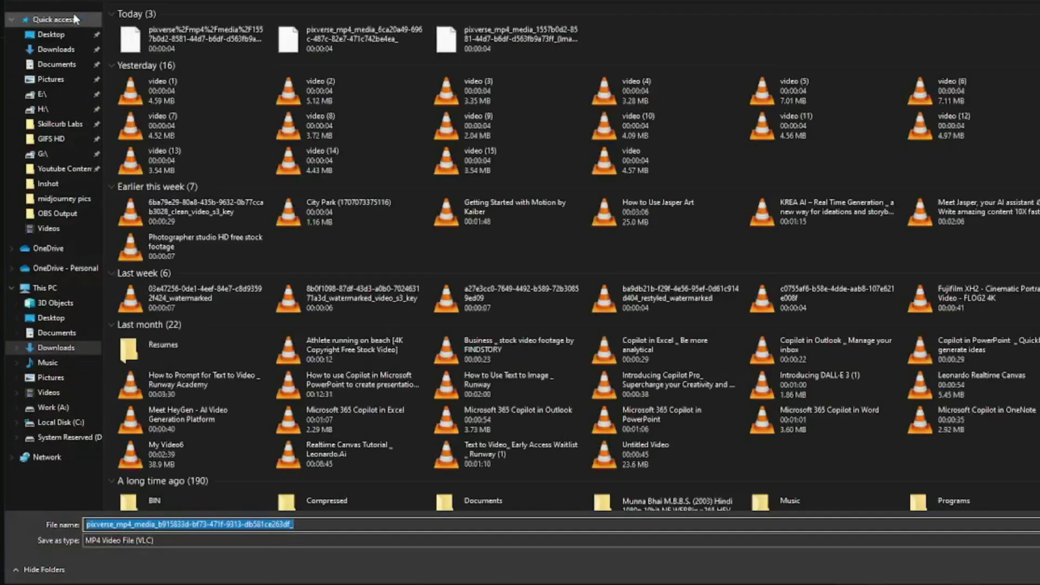
{"action": "key", "text": "Return"}
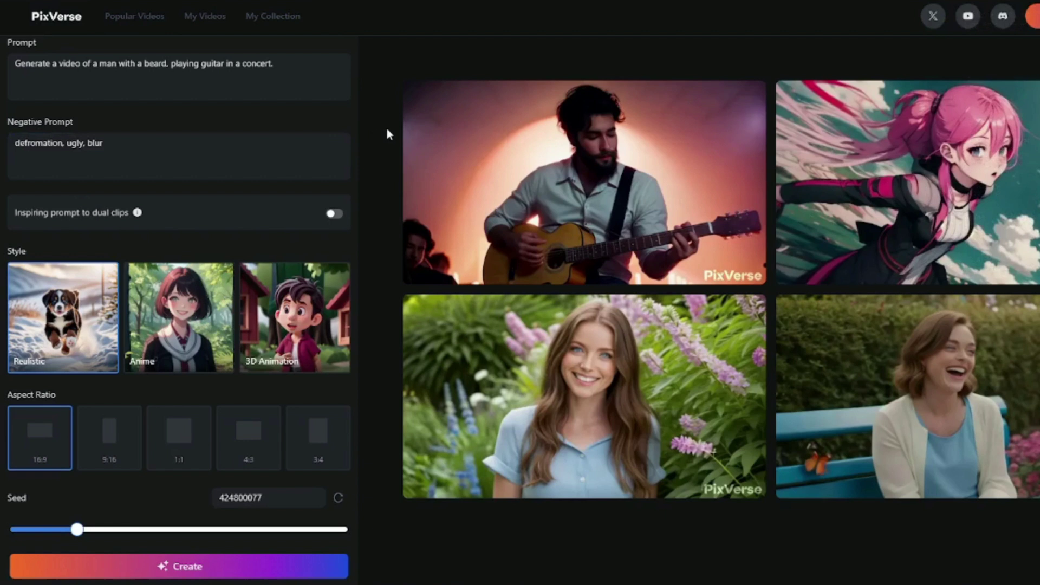
Set the prompt to "Create a video of a young boy with glasses, reading a book in a library." and create the video
{"action": "left_click", "coordinate": [141, 150]}
{"action": "triple_click", "coordinate": [315, 63]}
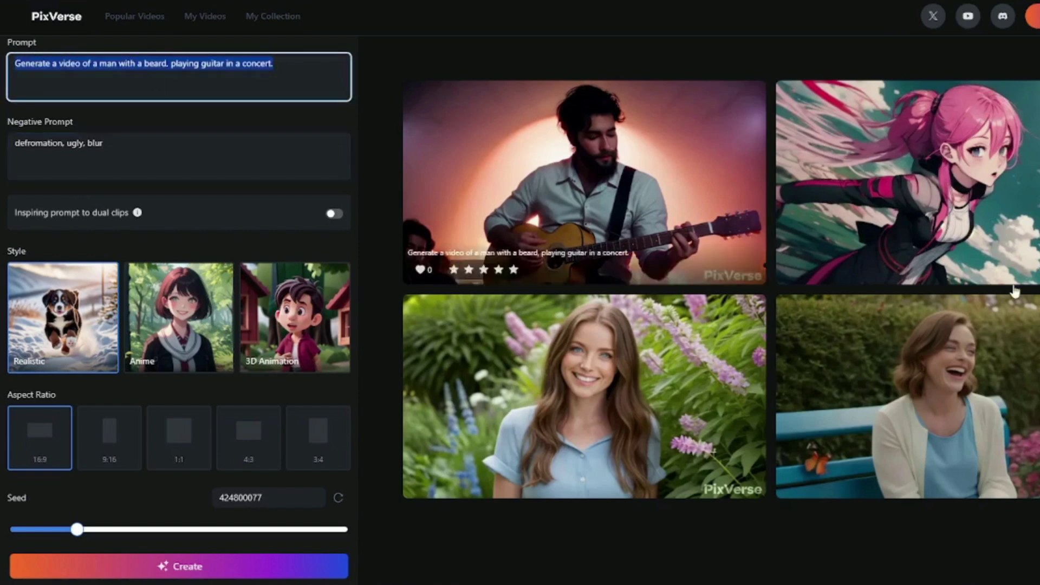
{"action": "type", "text": "Create a video of a young boy with glasses. reading a book in a library."}
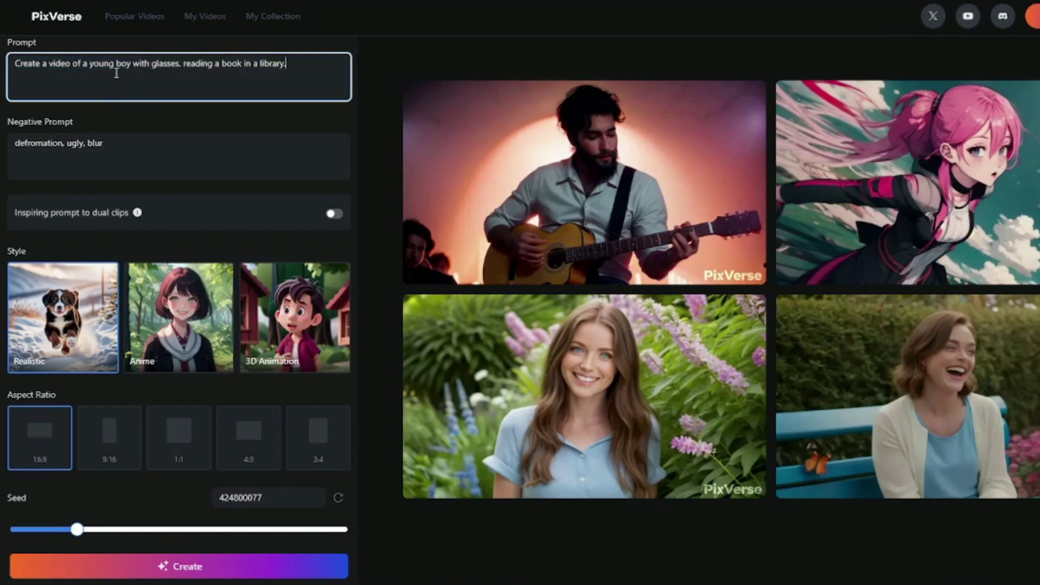
{"action": "left_click", "coordinate": [126, 143]}
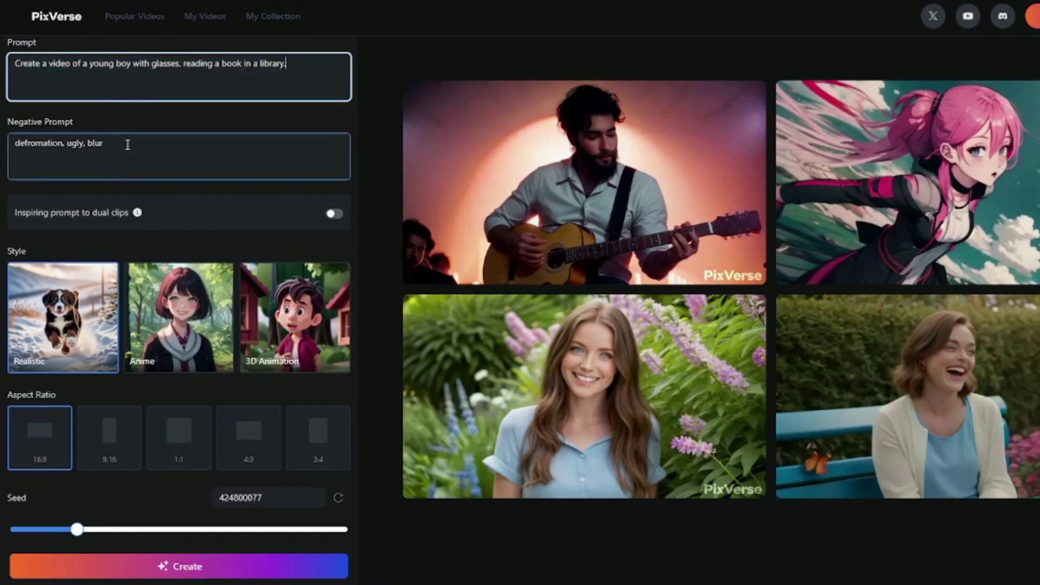
{"action": "triple_click", "coordinate": [128, 145]}
{"action": "left_click", "coordinate": [195, 166]}
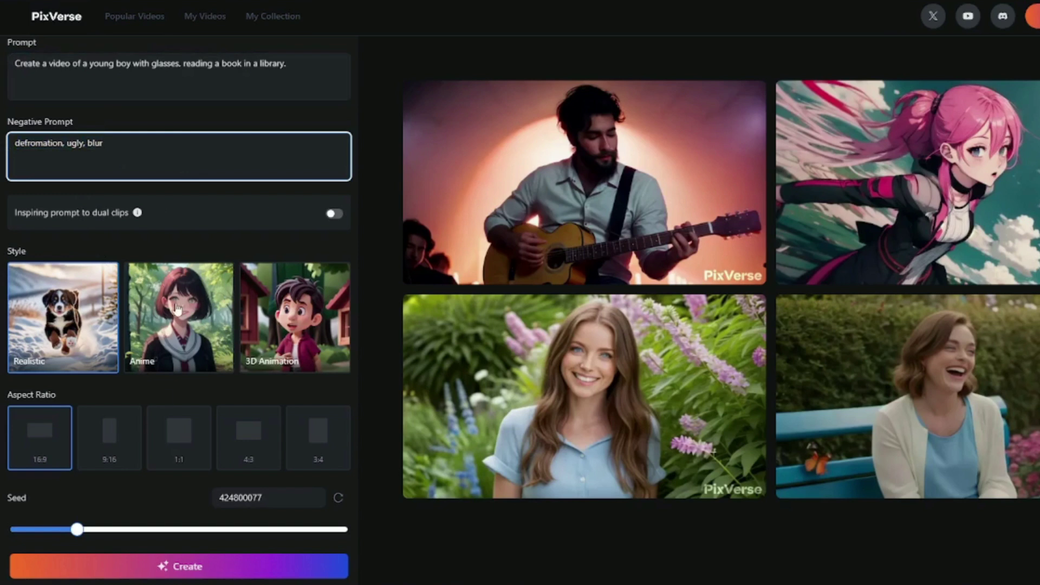
{"action": "left_click", "coordinate": [182, 567]}
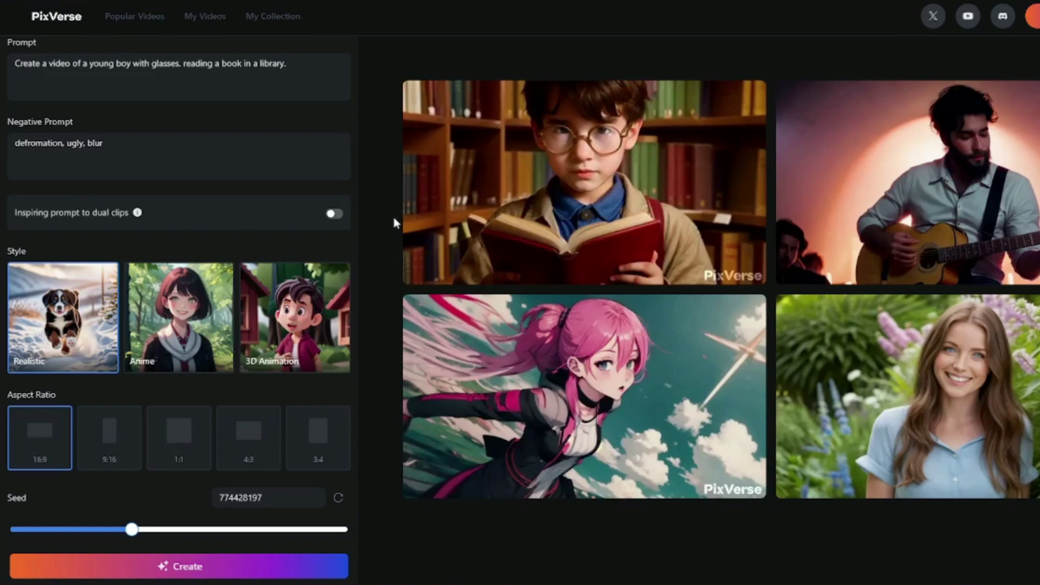
Review the generated clip of the boy reading on its detail page and return to the creation page
{"action": "mouse_move", "coordinate": [518, 189]}
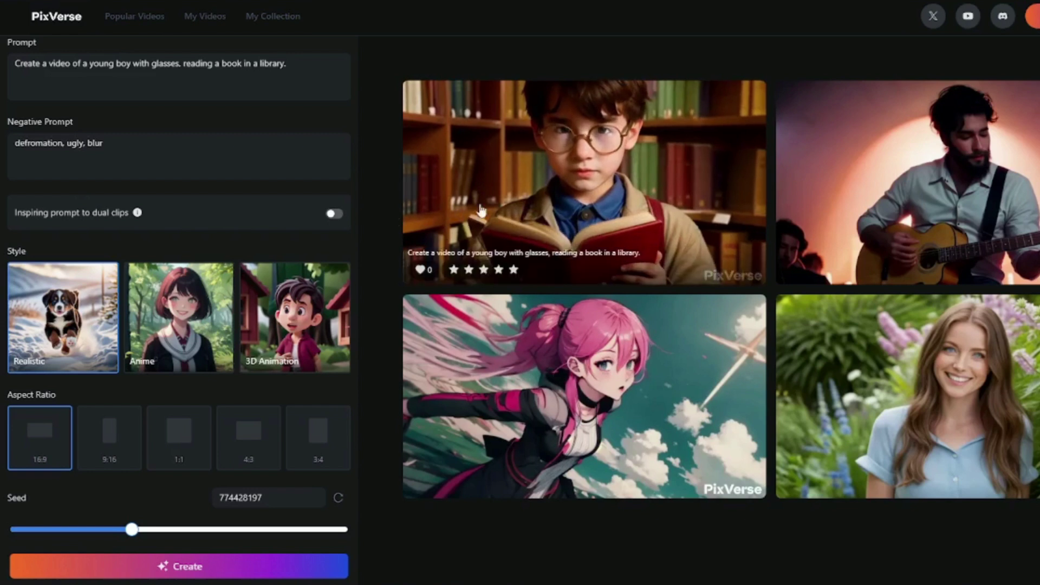
{"action": "left_click", "coordinate": [512, 188]}
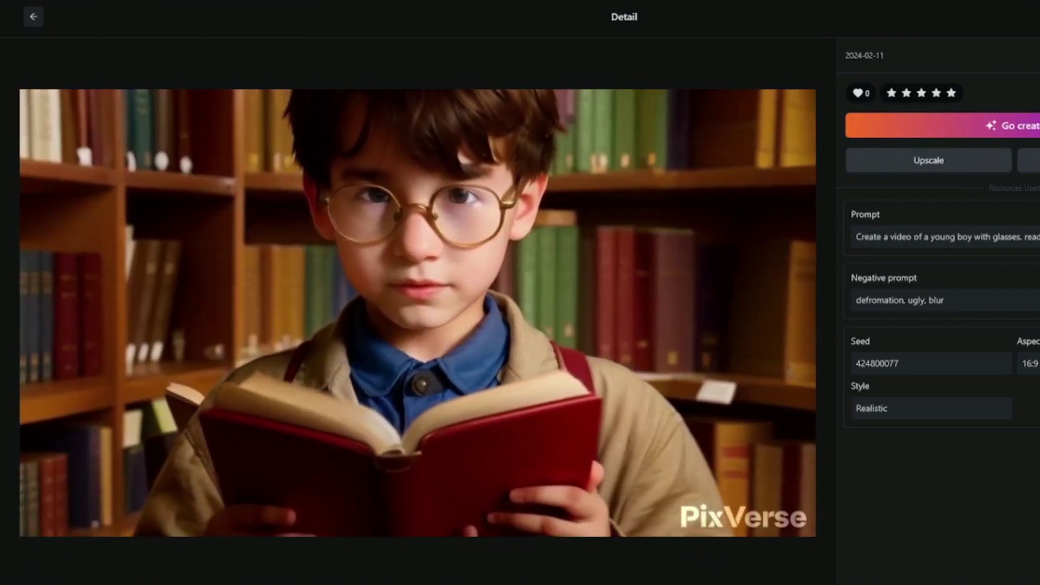
{"action": "mouse_move", "coordinate": [550, 283]}
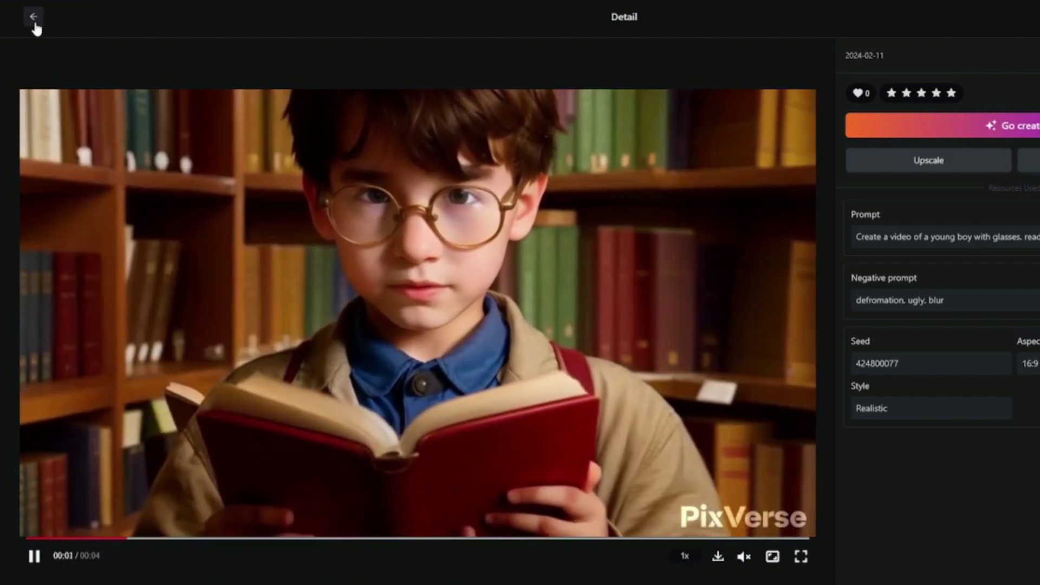
{"action": "left_click", "coordinate": [35, 19]}
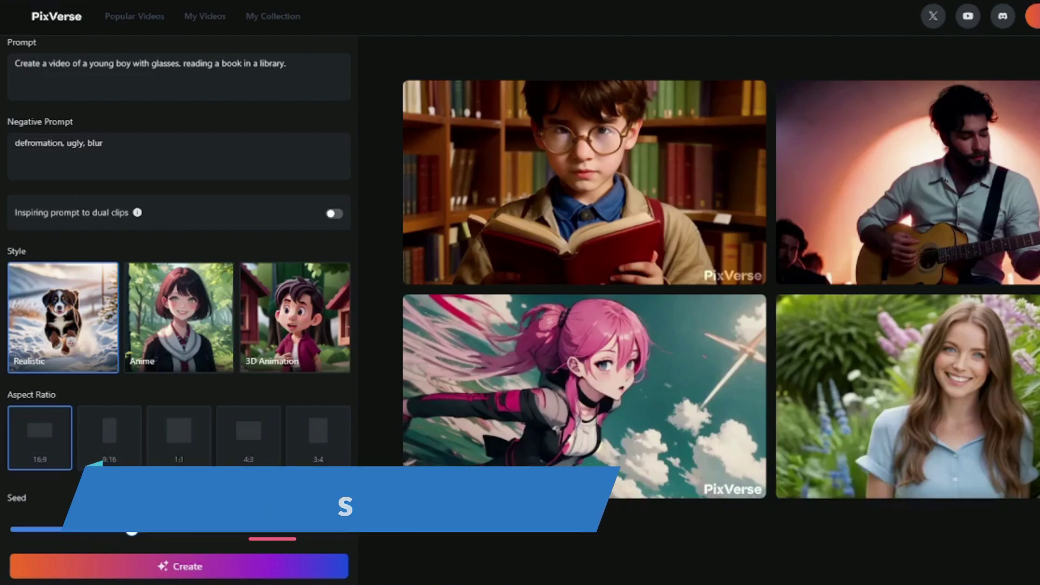
Set the prompt to "Produce a video of a realistic thunderstorm over the ocean." and the negative prompt to "graininess, blur, low detail, high contrast"
{"action": "left_click", "coordinate": [126, 74]}
{"action": "key", "text": "ctrl+a"}
{"action": "type", "text": "Produce a video of a realistic thunderstorm over the ocean."}
{"action": "scroll", "coordinate": [127, 74], "scroll_direction": "up", "scroll_amount": 1}
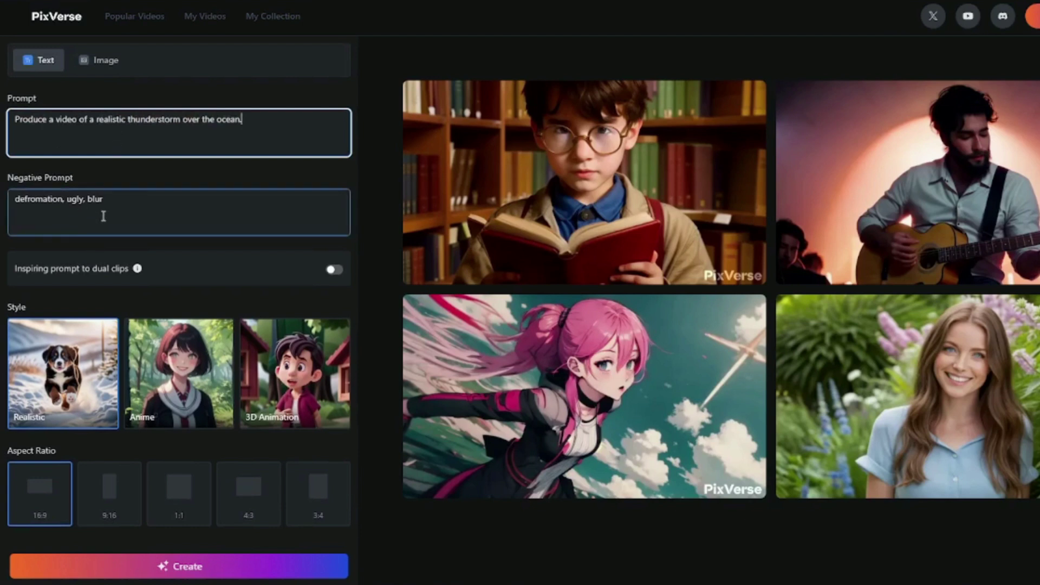
{"action": "left_click_drag", "start_coordinate": [122, 200], "coordinate": [16, 197]}
{"action": "type", "text": "graininess, blur, low detail, high contrast"}
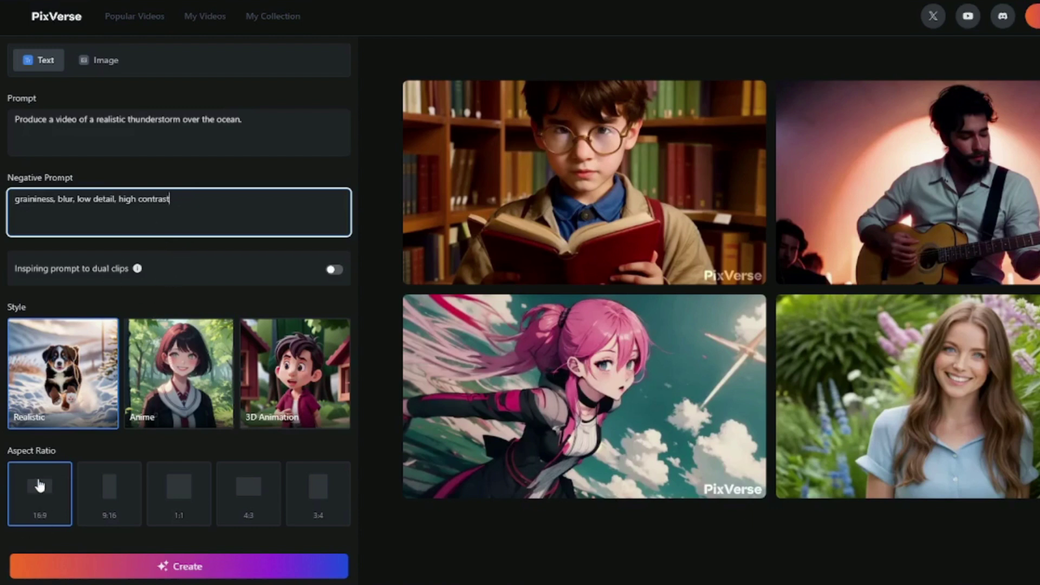
Create the thunderstorm video in Realistic style at 16:9 and review the generated clip on its detail page
{"action": "scroll", "coordinate": [85, 426], "scroll_direction": "down", "scroll_amount": 1}
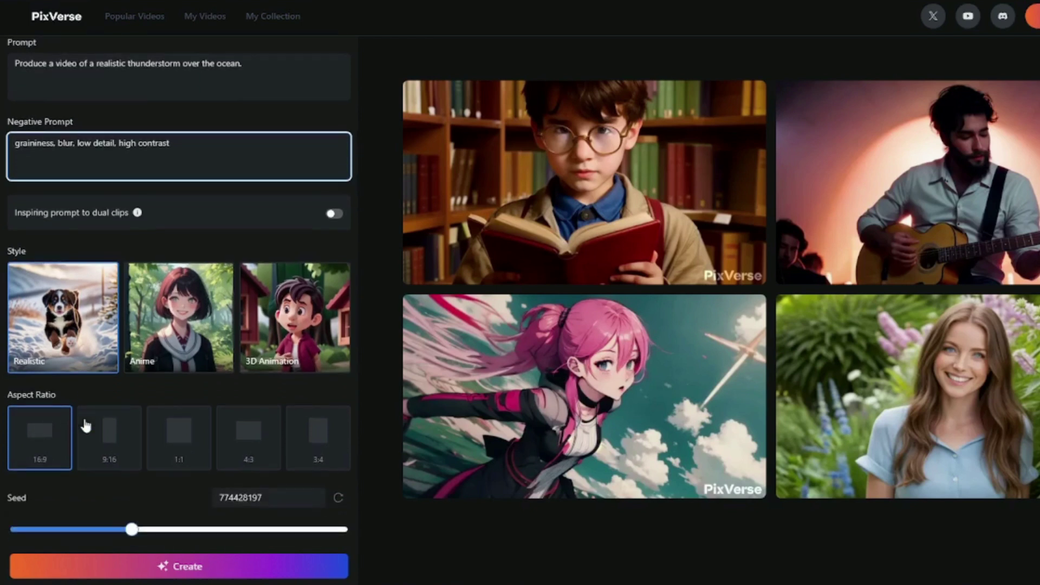
{"action": "scroll", "coordinate": [85, 427], "scroll_direction": "up", "scroll_amount": 1}
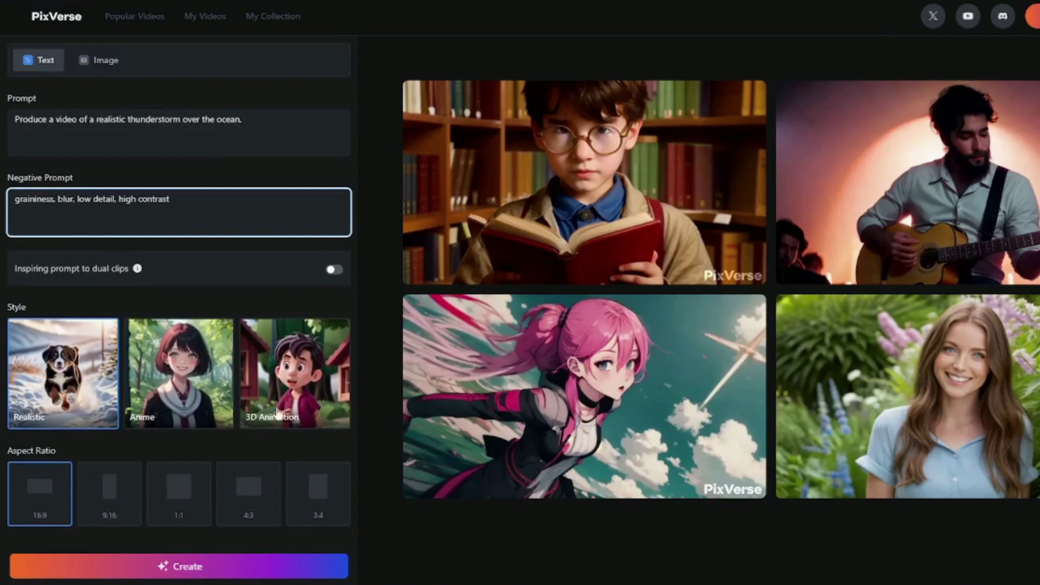
{"action": "scroll", "coordinate": [178, 372], "scroll_direction": "down", "scroll_amount": 1}
{"action": "left_click", "coordinate": [183, 569]}
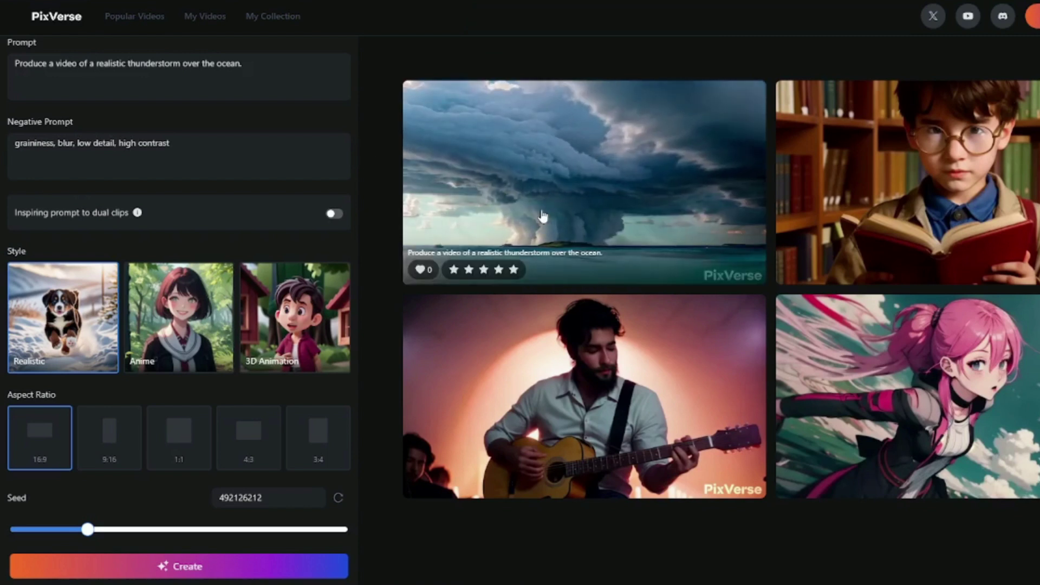
{"action": "left_click", "coordinate": [543, 212]}
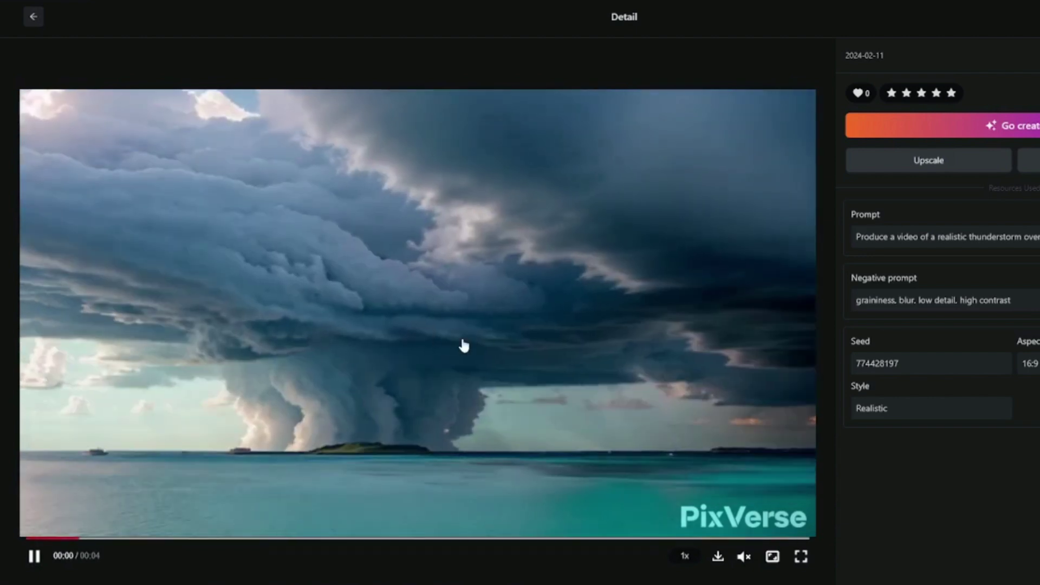
{"action": "left_click", "coordinate": [34, 16]}
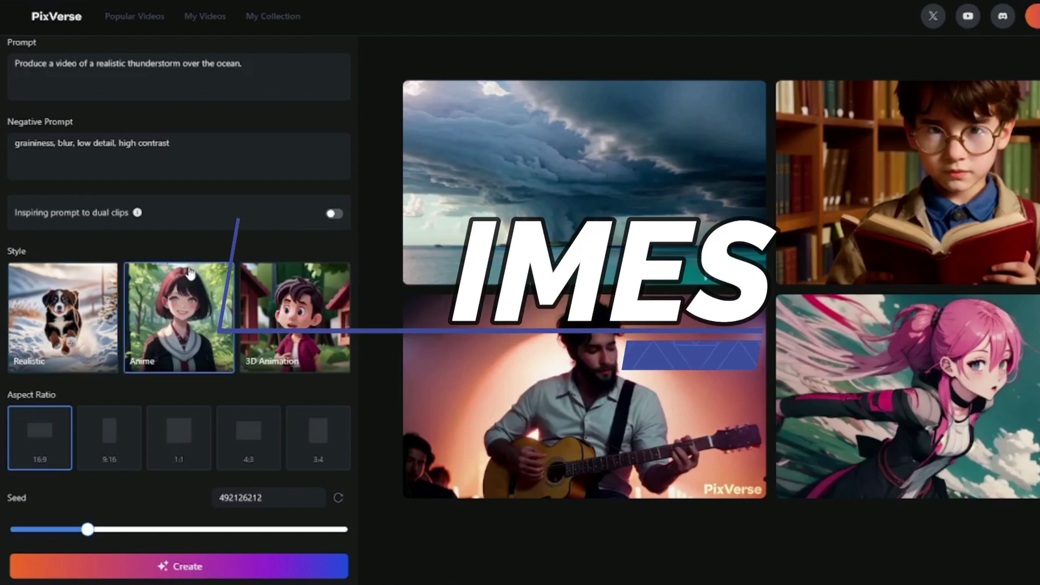
Open the detail page of the pink-haired anime character clip and examine its prompt and negative prompt
{"action": "mouse_move", "coordinate": [446, 274]}
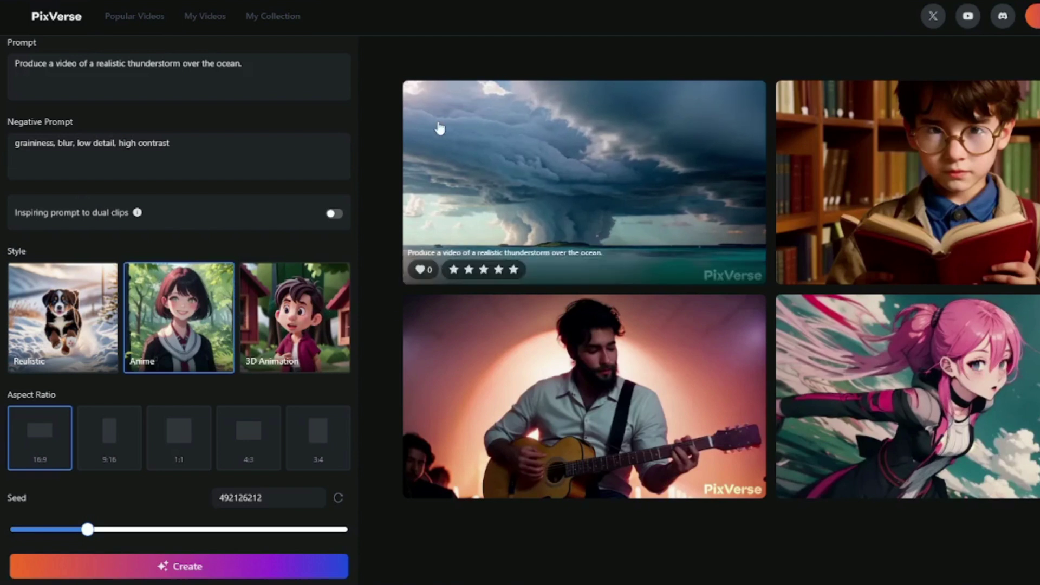
{"action": "left_click", "coordinate": [802, 314]}
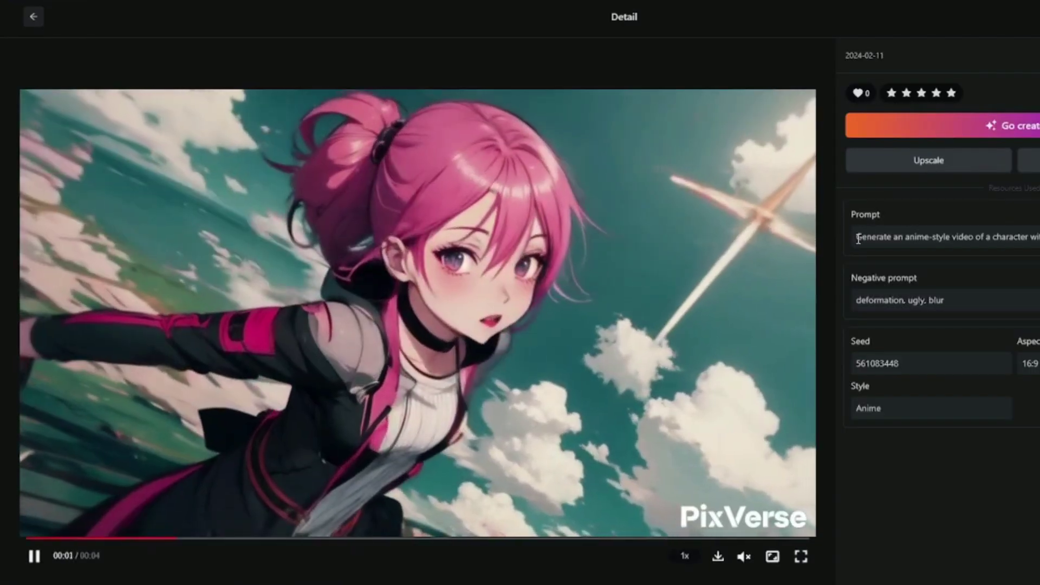
{"action": "left_click_drag", "start_coordinate": [856, 237], "coordinate": [1038, 237]}
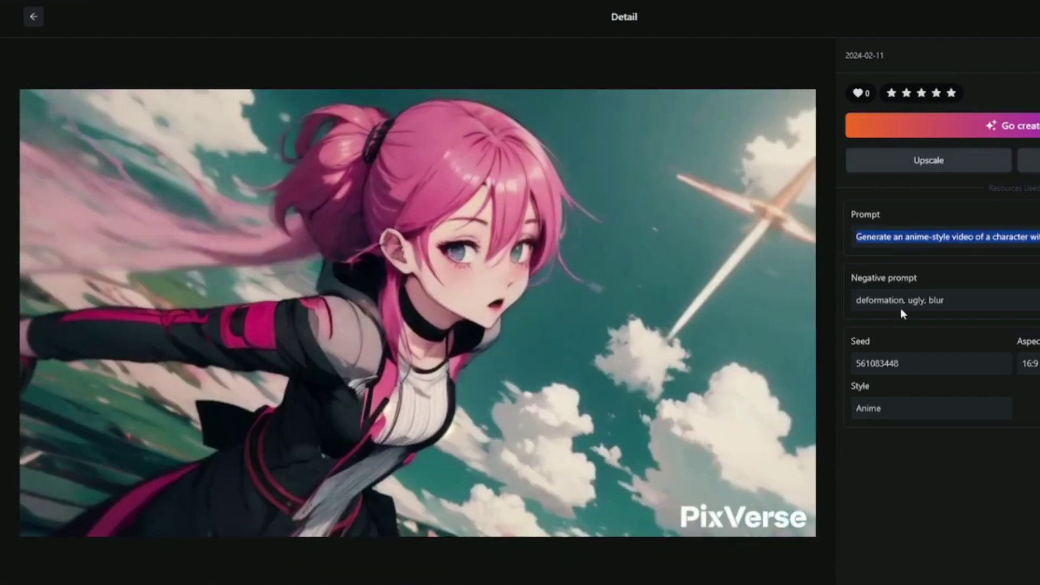
{"action": "left_click_drag", "start_coordinate": [948, 301], "coordinate": [861, 300]}
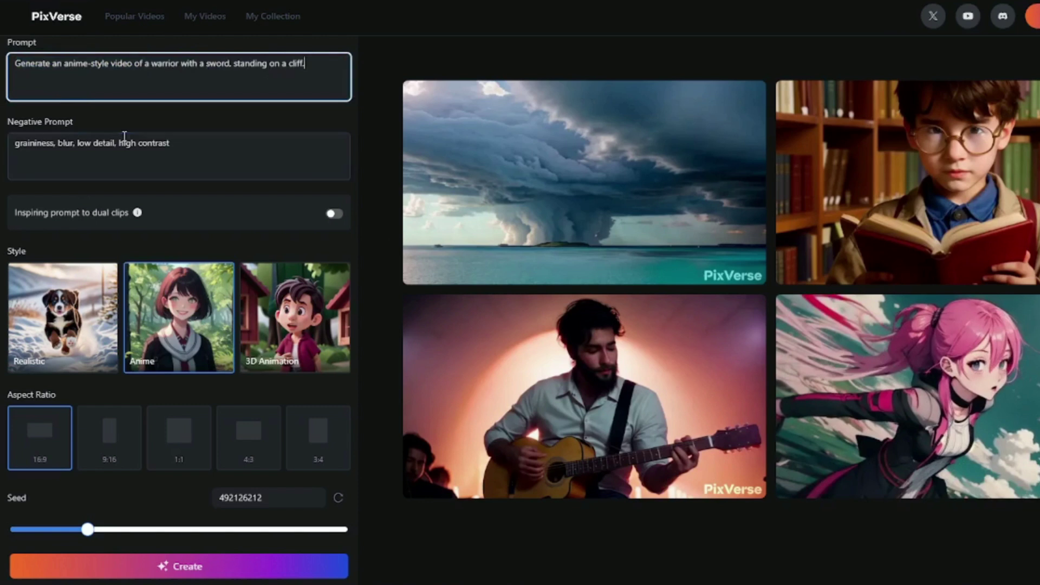
Set the negative prompt to "deformation, blur , ugly" and create the warrior-on-a-cliff video in Anime style at 9:16
{"action": "left_click_drag", "start_coordinate": [213, 153], "coordinate": [2, 156]}
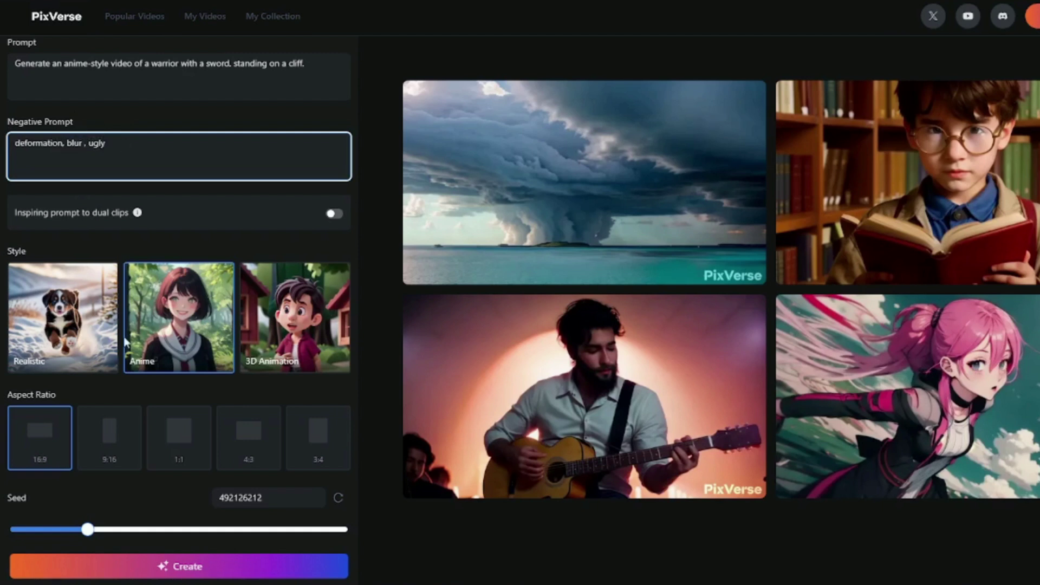
{"action": "left_click", "coordinate": [181, 327]}
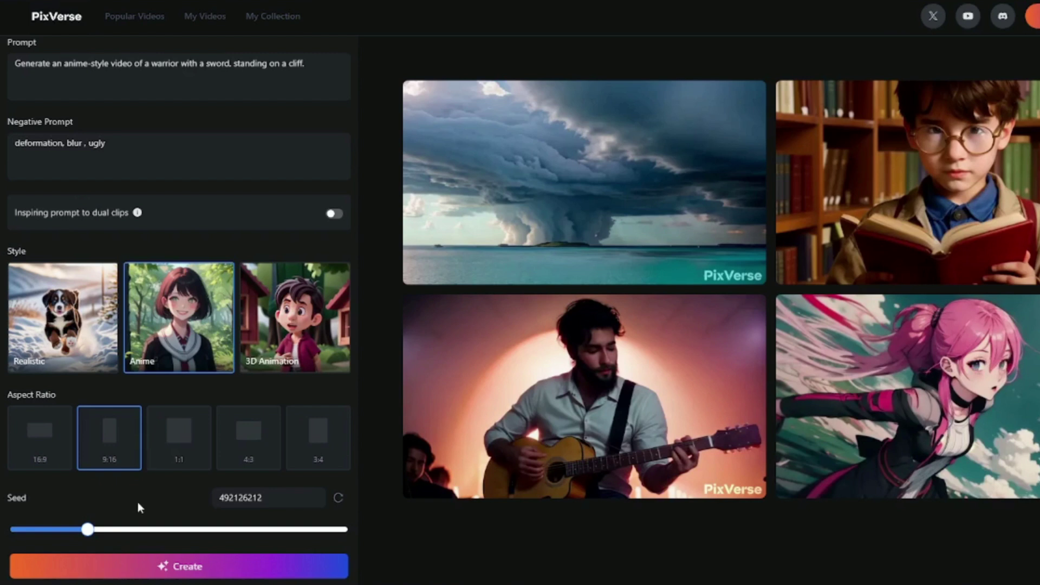
{"action": "scroll", "coordinate": [119, 417], "scroll_direction": "up", "scroll_amount": 1}
{"action": "scroll", "coordinate": [112, 390], "scroll_direction": "down", "scroll_amount": 1}
{"action": "left_click", "coordinate": [171, 567]}
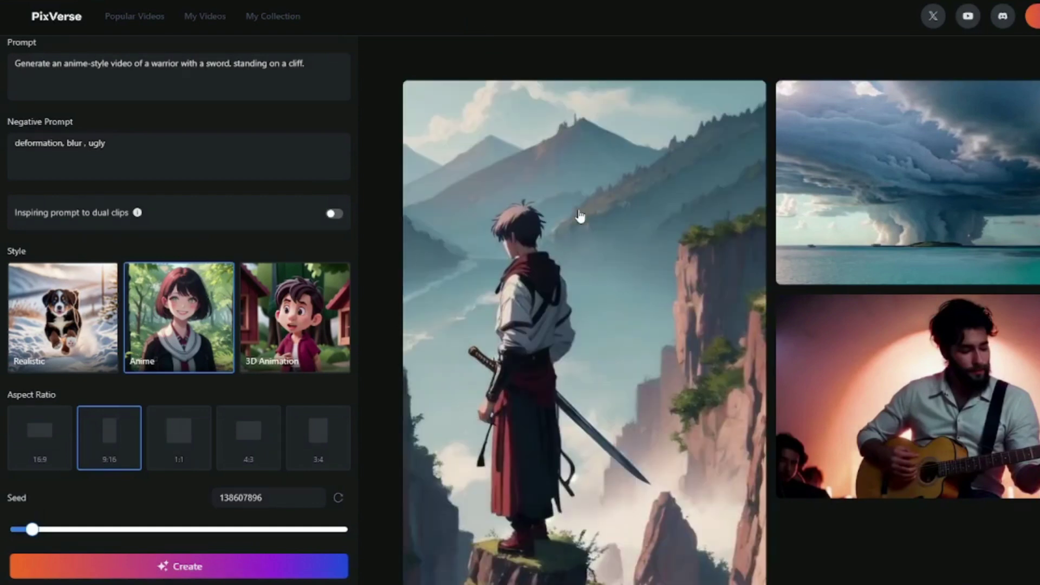
Open the detail page of the generated warrior clip and review the video against its prompt
{"action": "scroll", "coordinate": [606, 291], "scroll_direction": "down", "scroll_amount": 2}
{"action": "scroll", "coordinate": [606, 291], "scroll_direction": "down", "scroll_amount": 2}
{"action": "scroll", "coordinate": [606, 271], "scroll_direction": "up", "scroll_amount": 2}
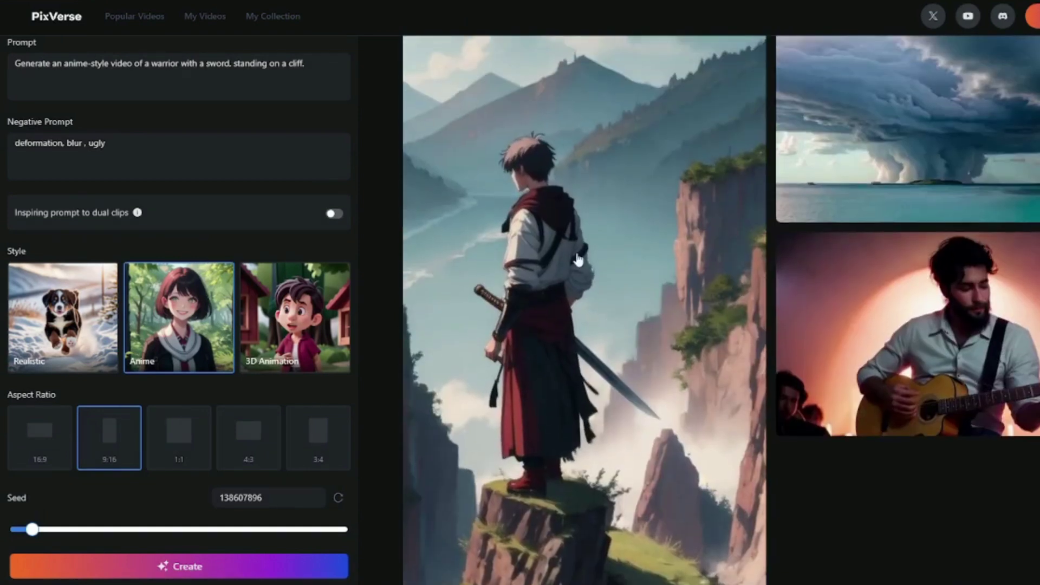
{"action": "left_click", "coordinate": [606, 255]}
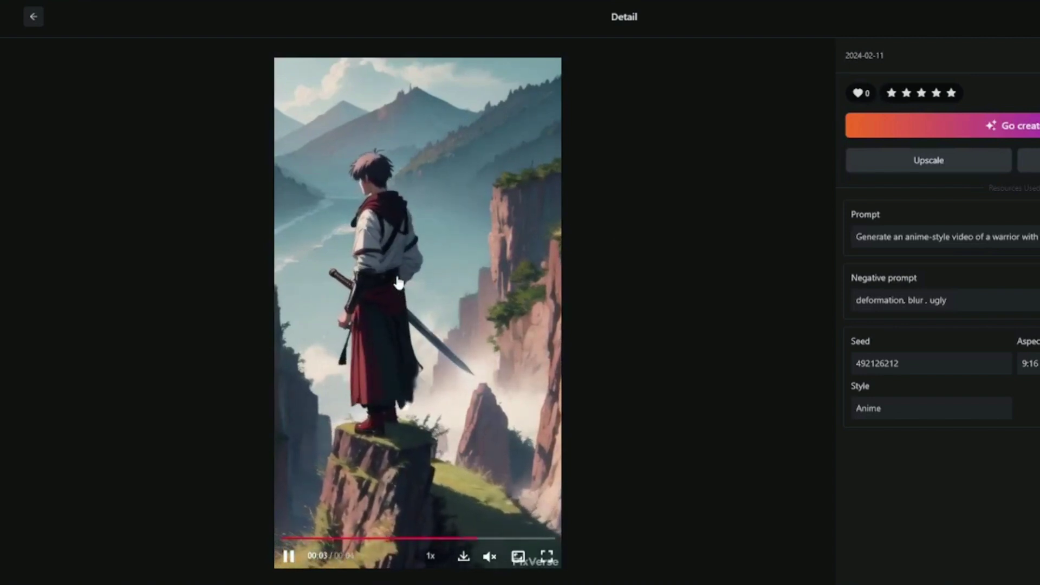
{"action": "left_click_drag", "start_coordinate": [960, 237], "coordinate": [1038, 237]}
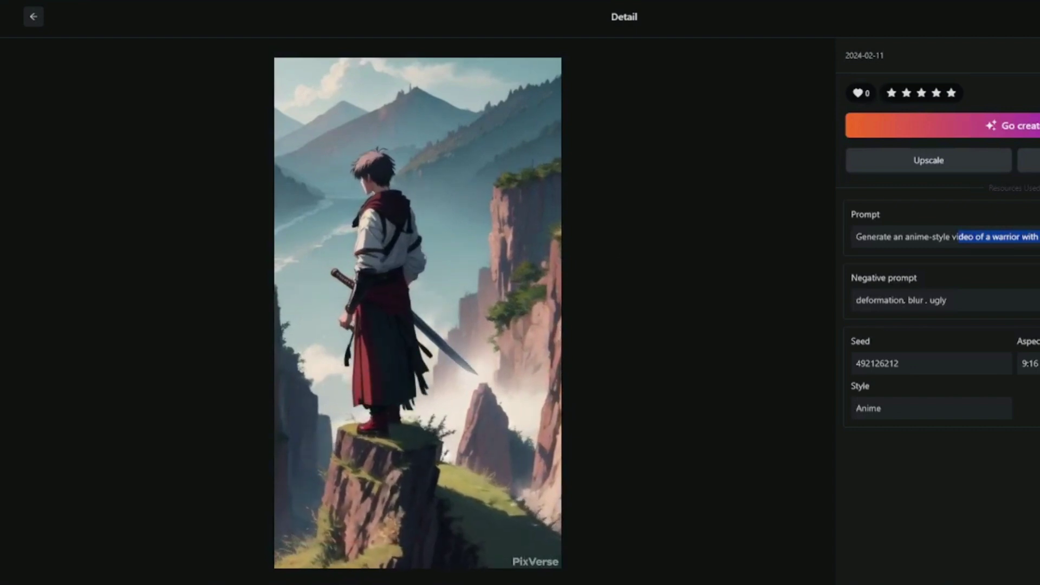
{"action": "left_click", "coordinate": [636, 314]}
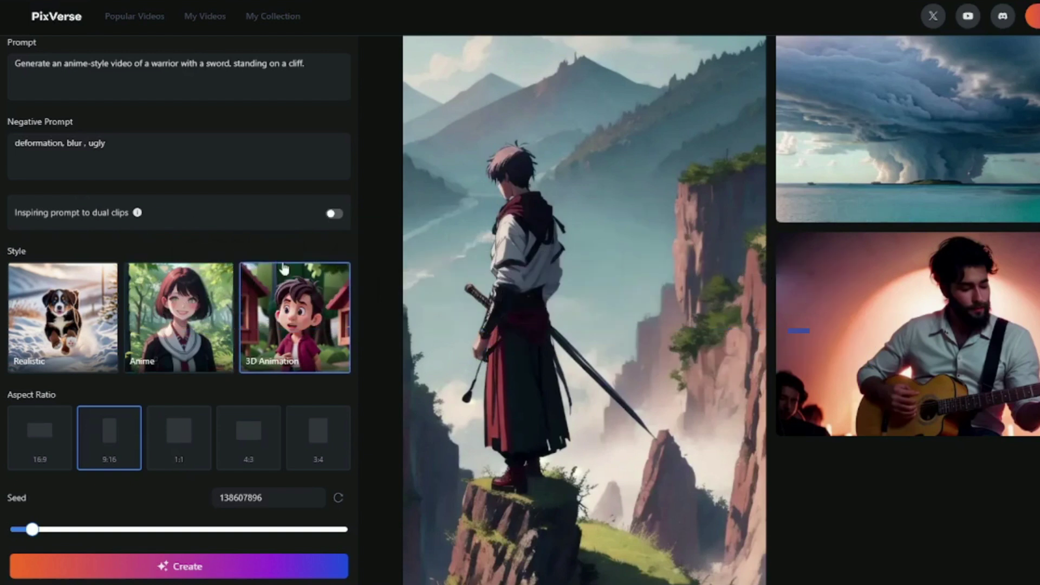
Create a 4:3 video in 3D Animation style from the prompt "Create a 3D cartoon video of a cheerful dog chasing its tail in a park."
{"action": "scroll", "coordinate": [287, 325], "scroll_direction": "up", "scroll_amount": 1}
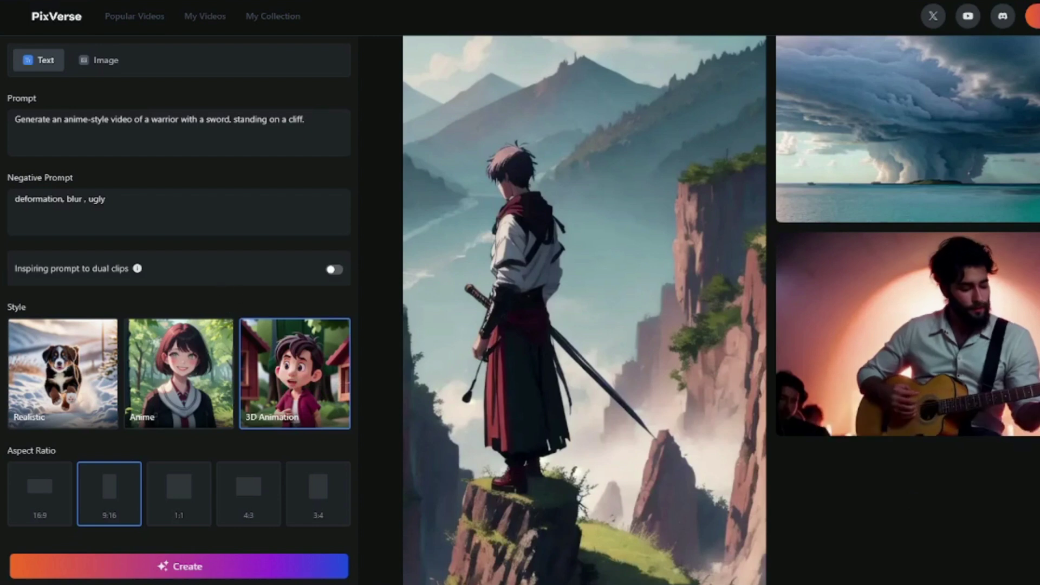
{"action": "double_click", "coordinate": [244, 119]}
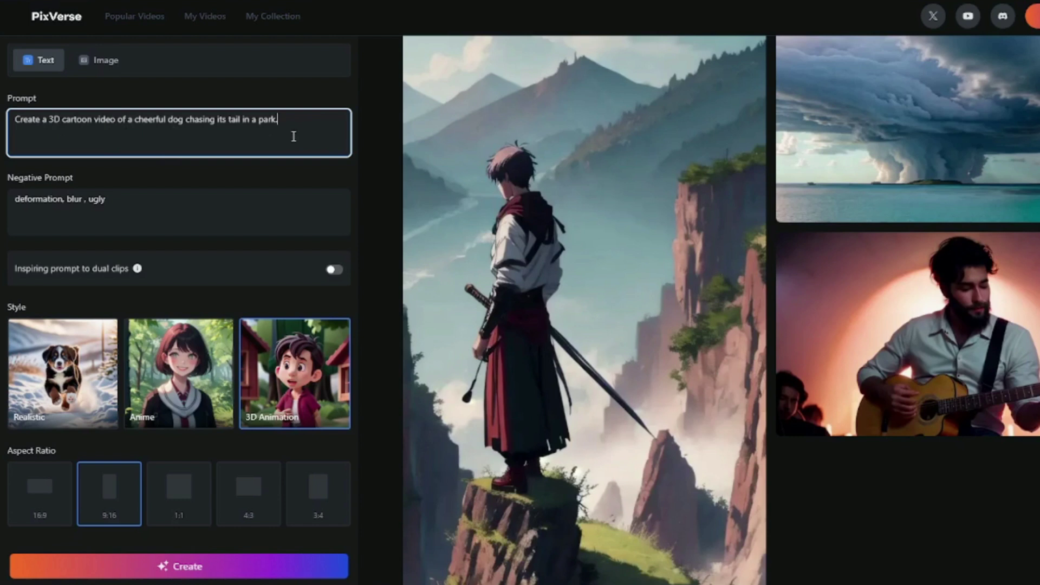
{"action": "left_click", "coordinate": [295, 375]}
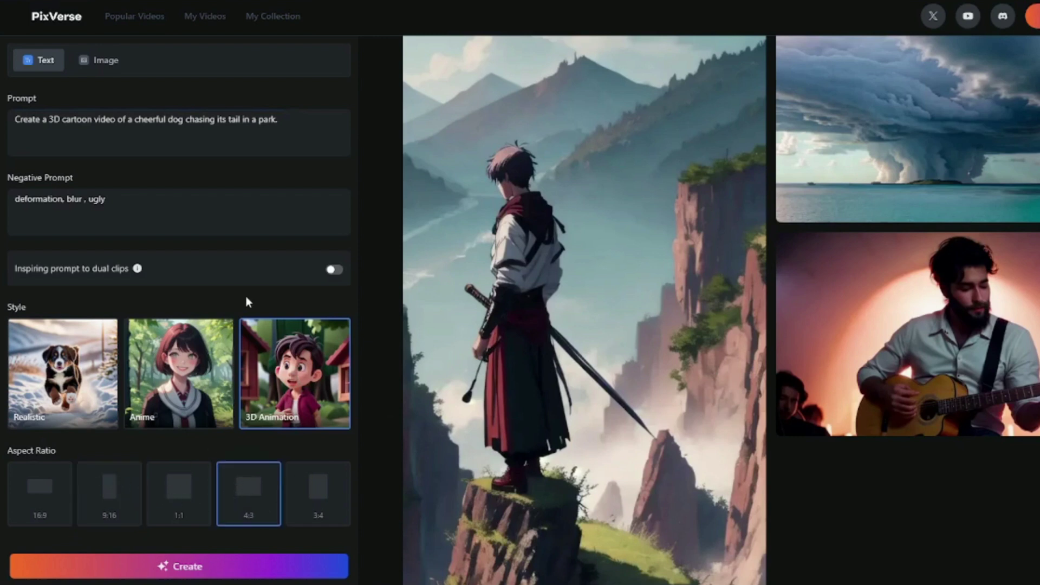
{"action": "scroll", "coordinate": [247, 297], "scroll_direction": "down", "scroll_amount": 1}
{"action": "left_click", "coordinate": [211, 570]}
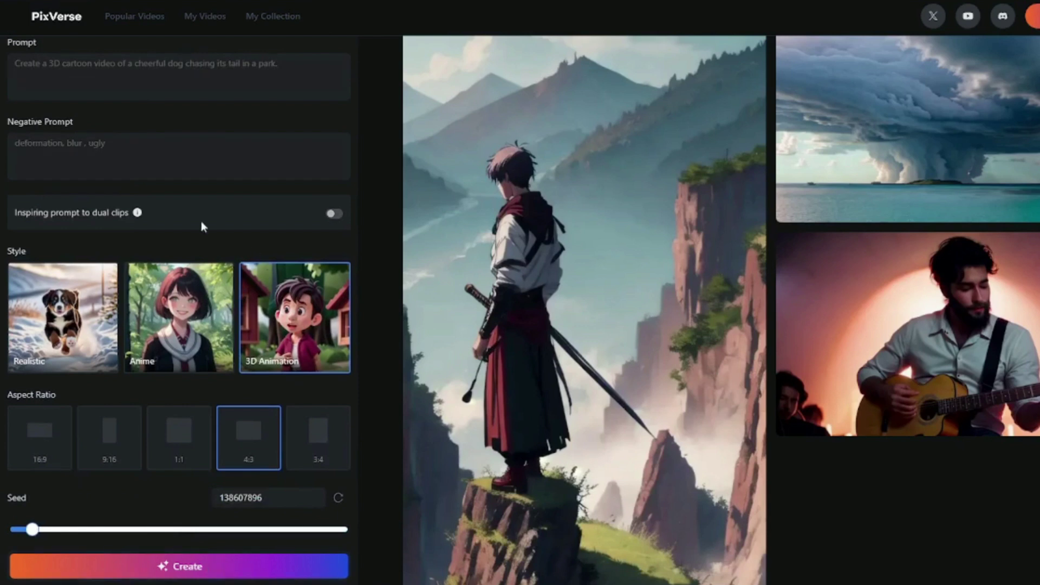
Open the detail page of the generated cartoon dog clip, review the video against its prompt and return to the creation page
{"action": "scroll", "coordinate": [201, 222], "scroll_direction": "up", "scroll_amount": 1}
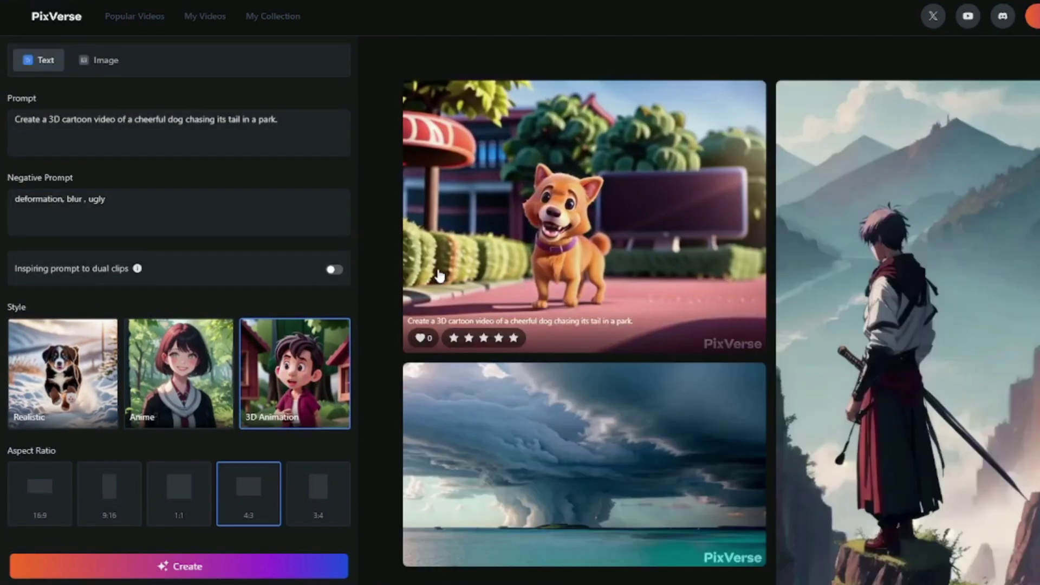
{"action": "left_click", "coordinate": [553, 252]}
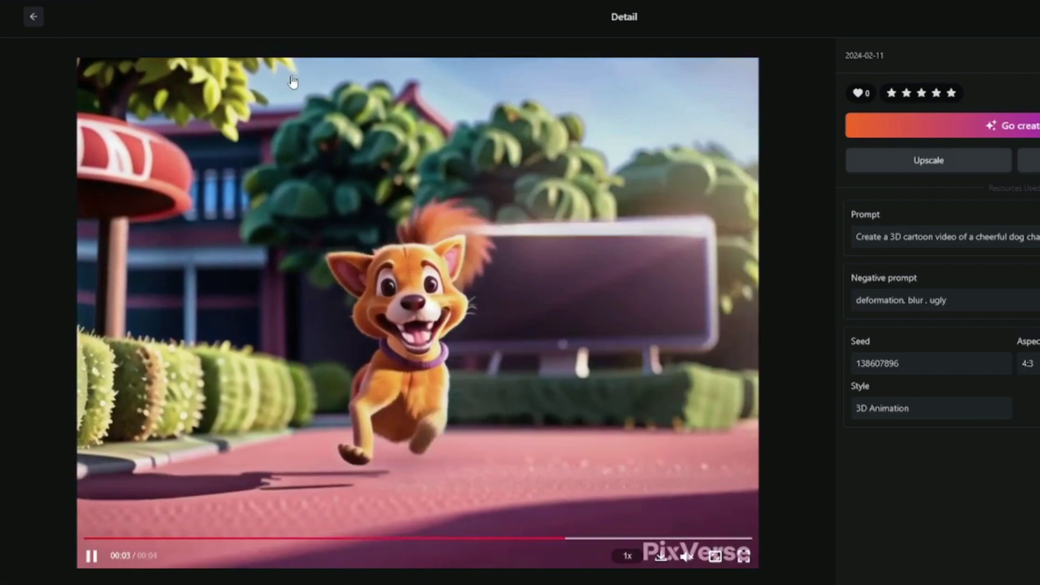
{"action": "left_click", "coordinate": [33, 17]}
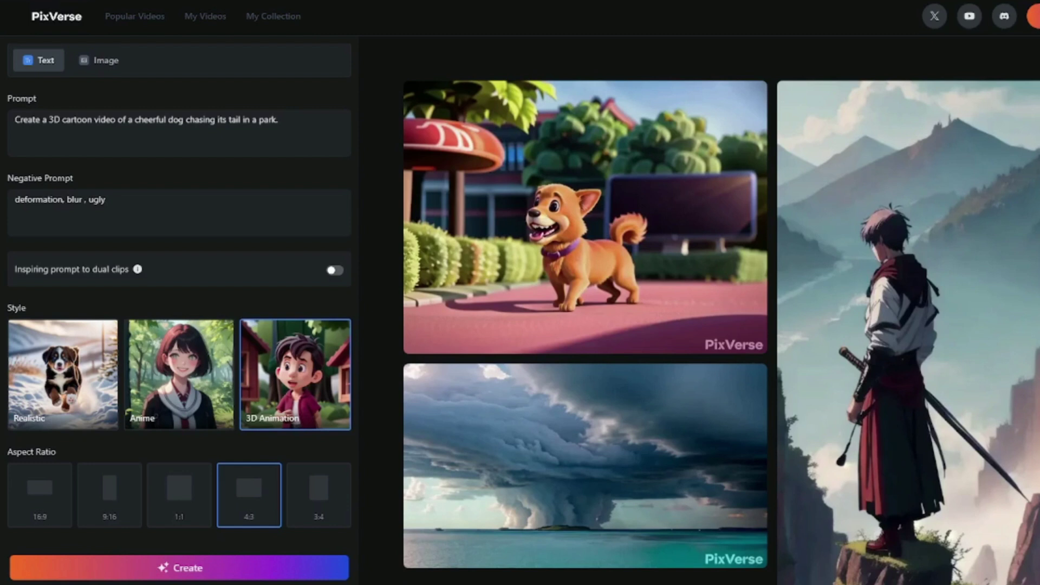
Create a 4:3 3D Animation video from the prompt "Produce a 3D animation video of a robot assembling a car." and review the generated clip
{"action": "triple_click", "coordinate": [179, 144]}
{"action": "type", "text": "Produce a 3D animation video of a robot assembling a car."}
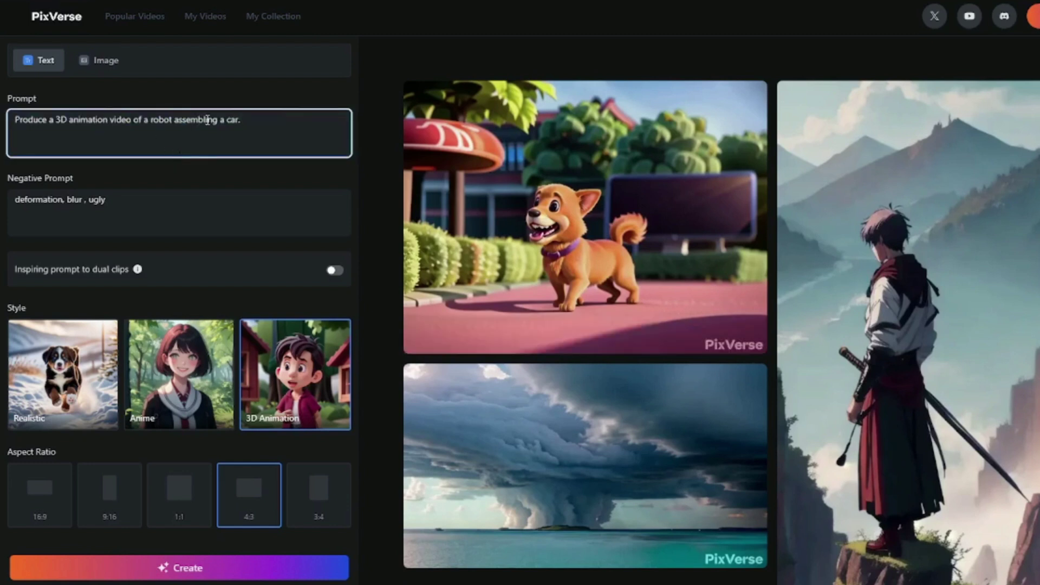
{"action": "left_click", "coordinate": [221, 564]}
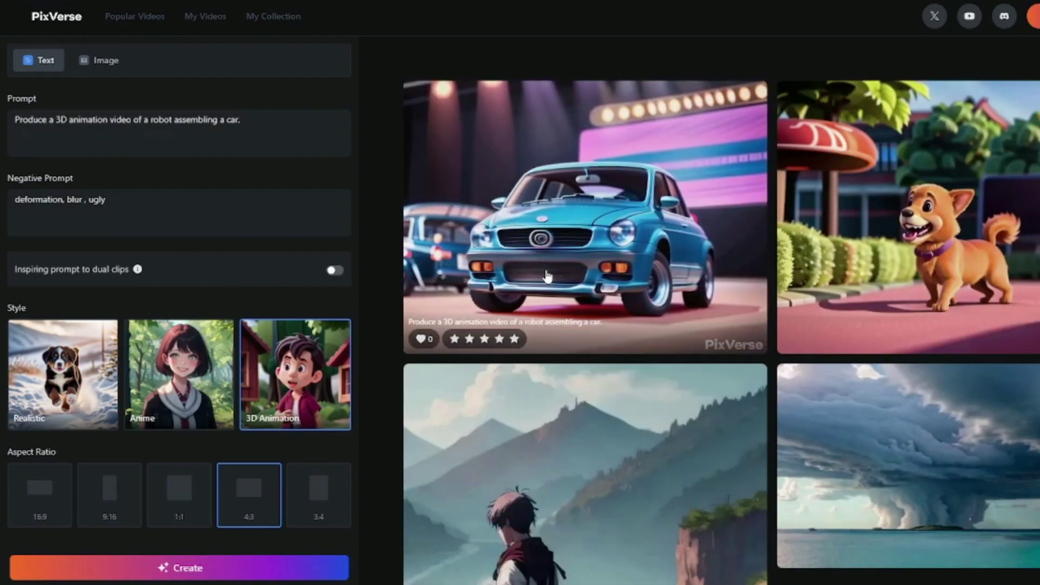
{"action": "left_click", "coordinate": [592, 222]}
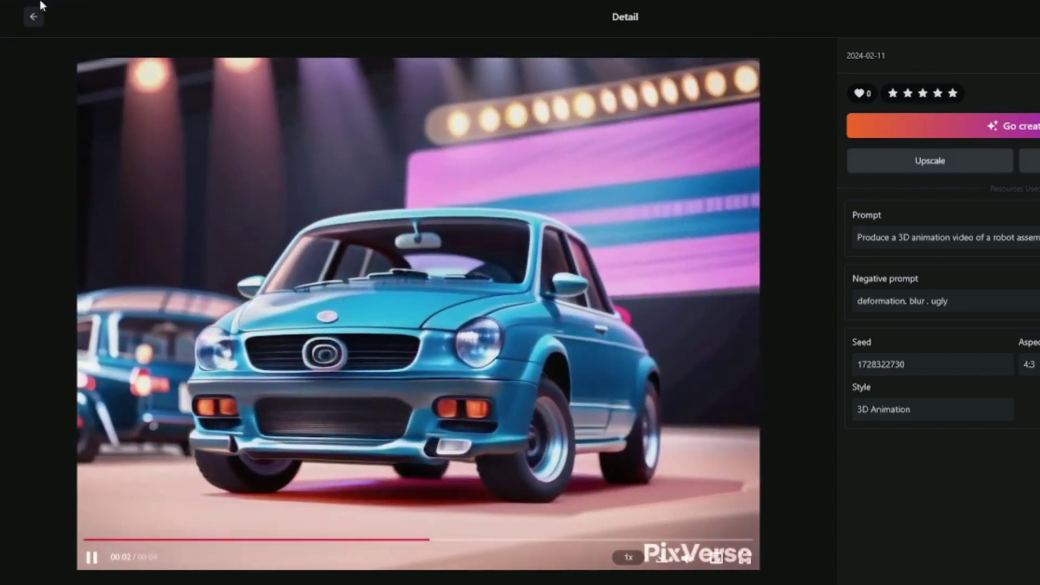
{"action": "left_click", "coordinate": [33, 16]}
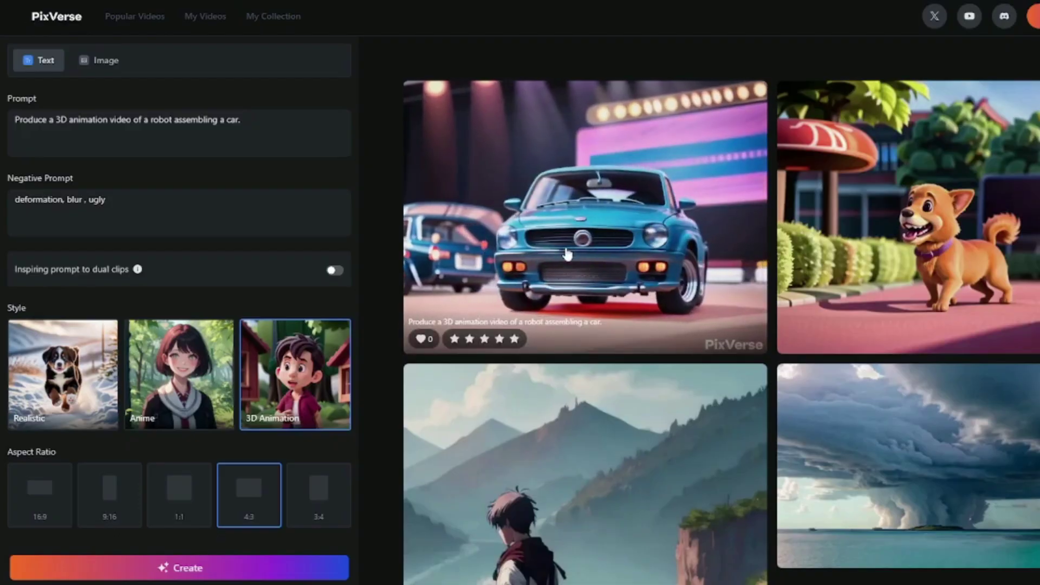
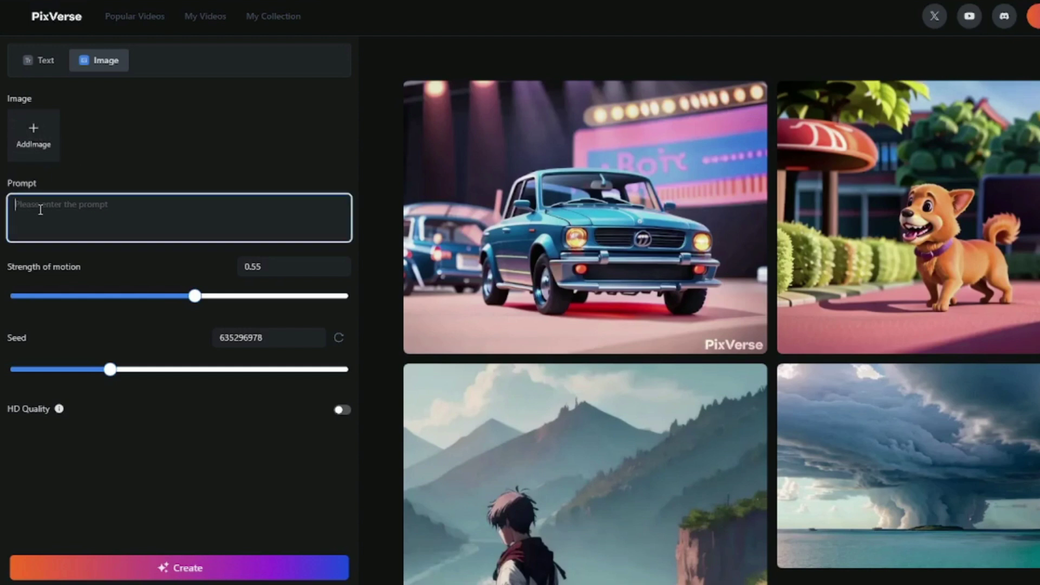
Turn on HD Quality for image-to-video generation and upload the picture "source (1)"
{"action": "mouse_move", "coordinate": [196, 298]}
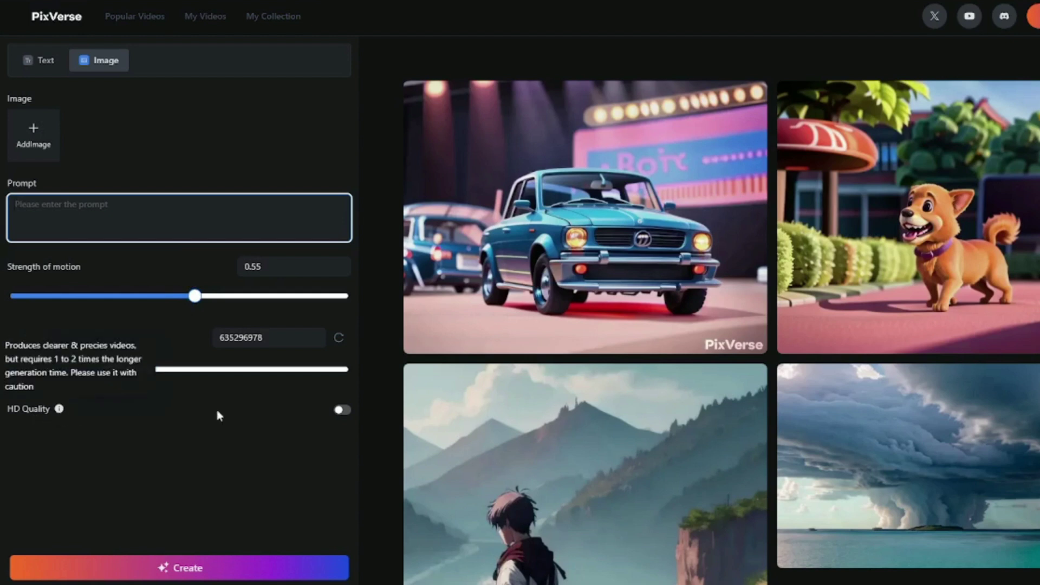
{"action": "left_click", "coordinate": [341, 411]}
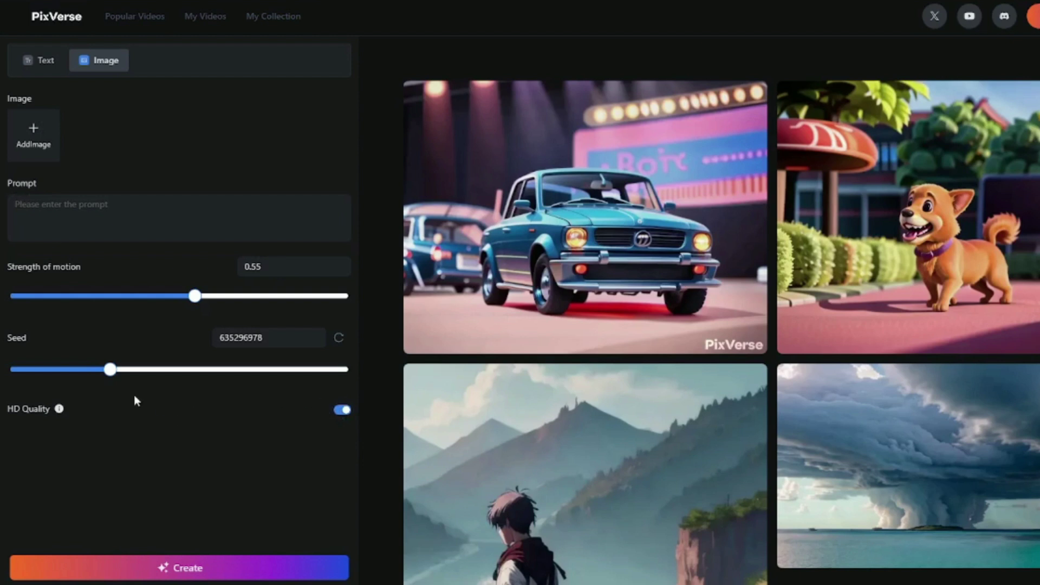
{"action": "mouse_move", "coordinate": [38, 132]}
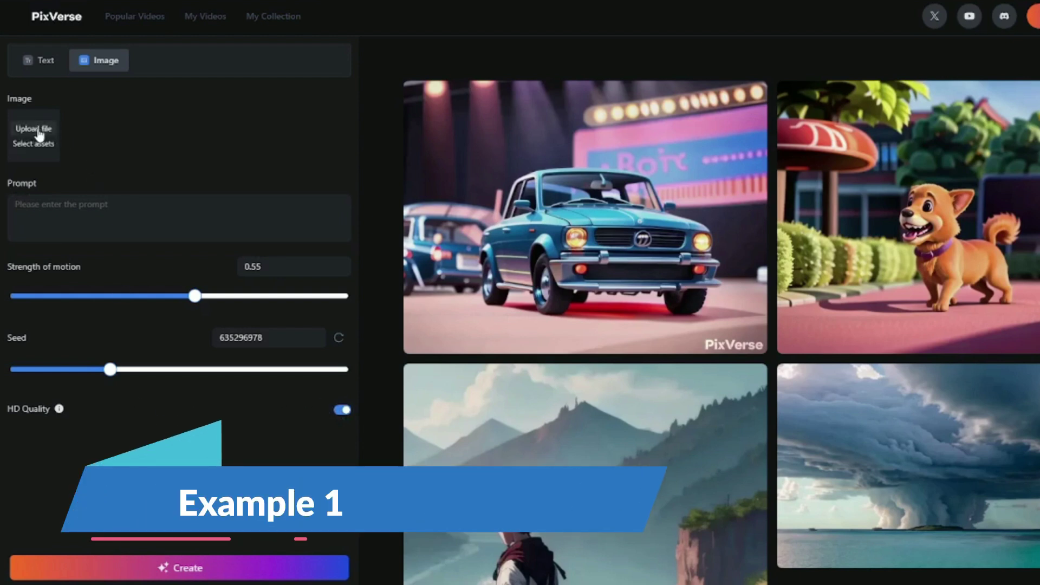
{"action": "left_click", "coordinate": [39, 133]}
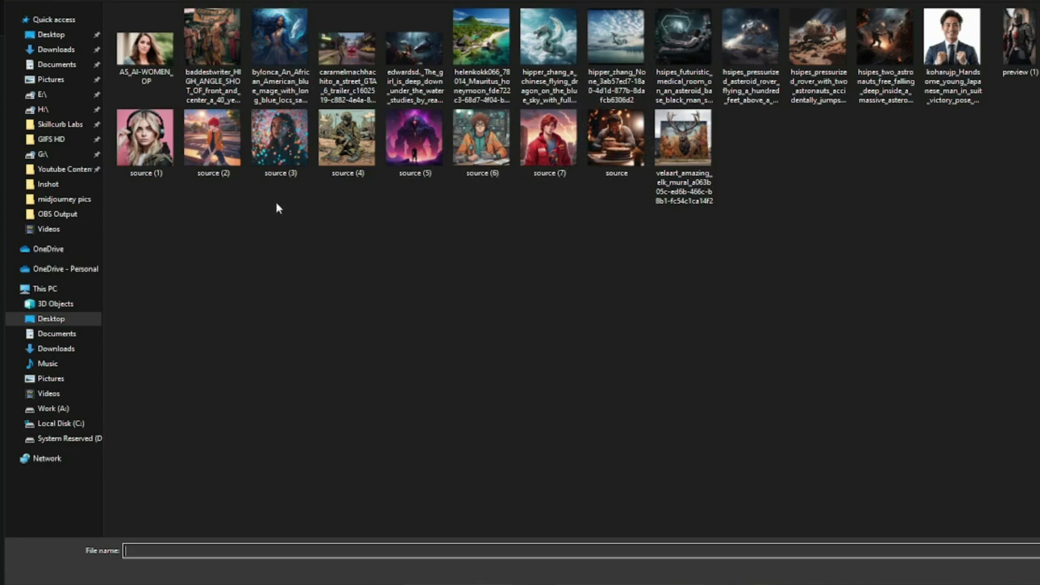
{"action": "double_click", "coordinate": [145, 138]}
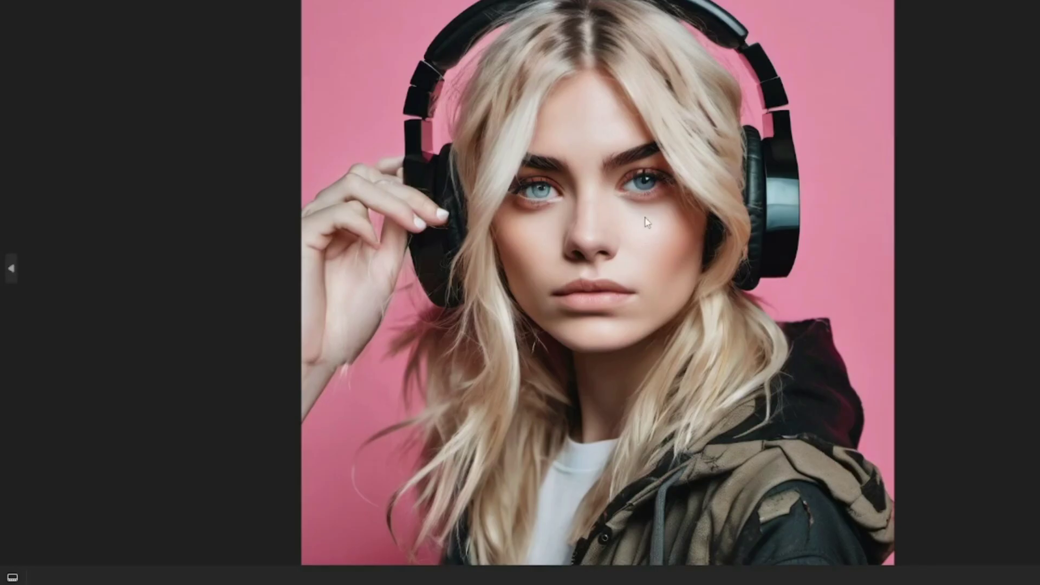
Inspect the source portrait of the woman with headphones in the image viewer, and minimize the "midjourney pics" folder window
{"action": "scroll", "coordinate": [607, 228], "scroll_direction": "up", "scroll_amount": 3}
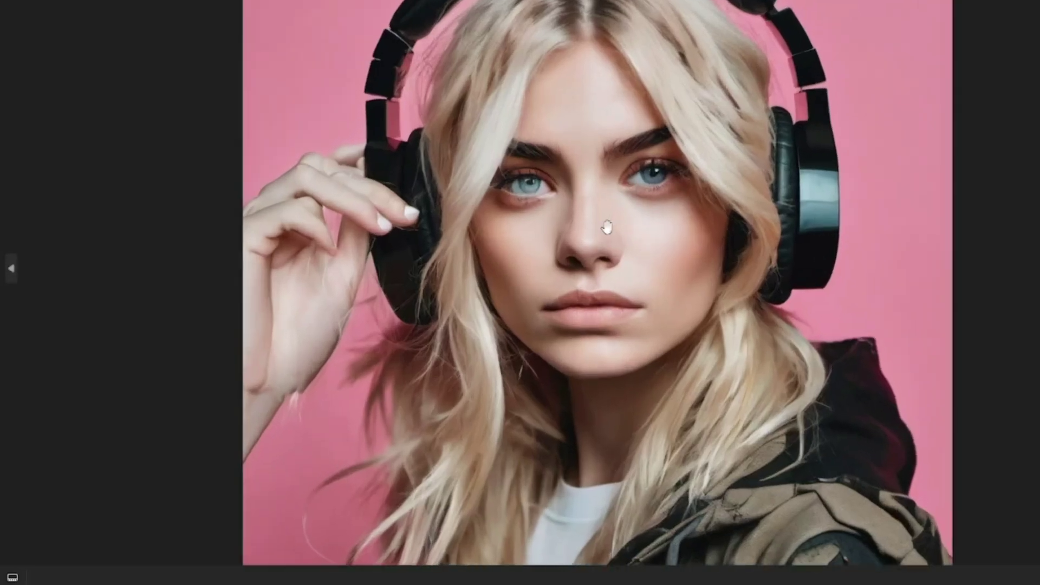
{"action": "scroll", "coordinate": [607, 228], "scroll_direction": "down", "scroll_amount": 3}
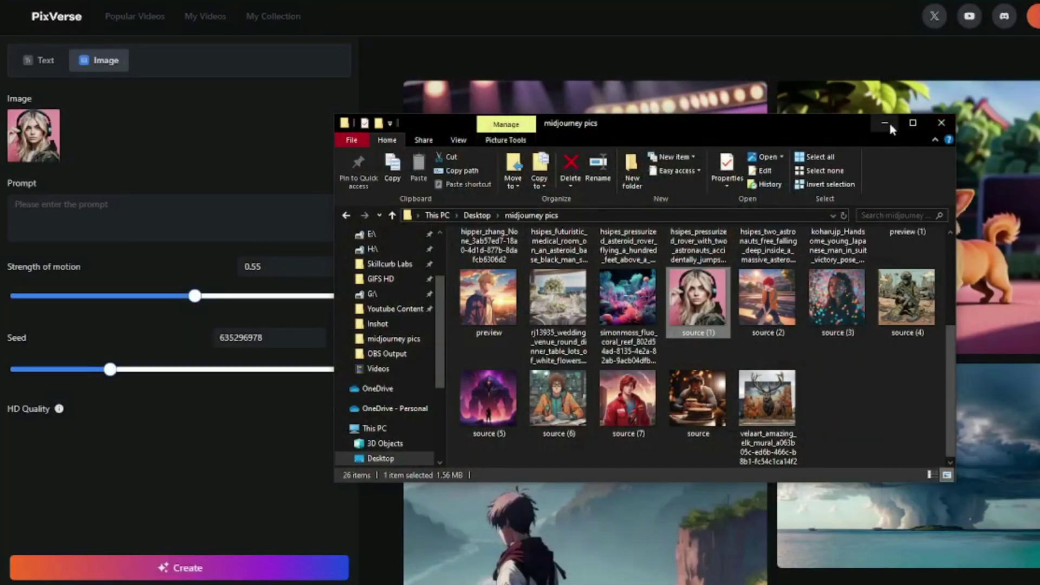
{"action": "left_click", "coordinate": [886, 124]}
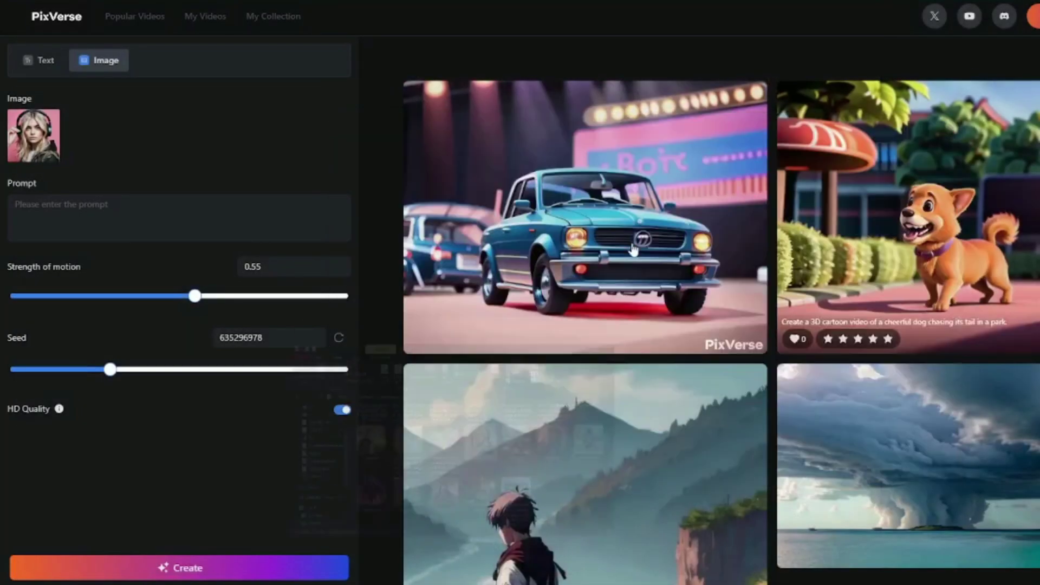
Create an HD video from the headphones portrait with the strength of motion at 0.25 and no prompt, and review the generated clip
{"action": "left_click", "coordinate": [70, 207]}
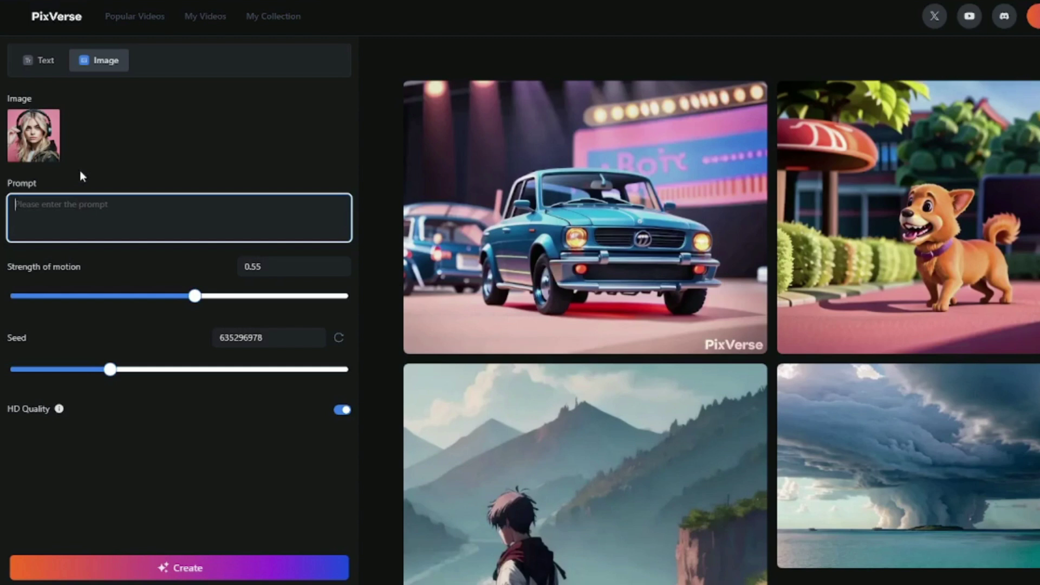
{"action": "left_click", "coordinate": [141, 240]}
{"action": "left_click_drag", "start_coordinate": [195, 296], "coordinate": [90, 296]}
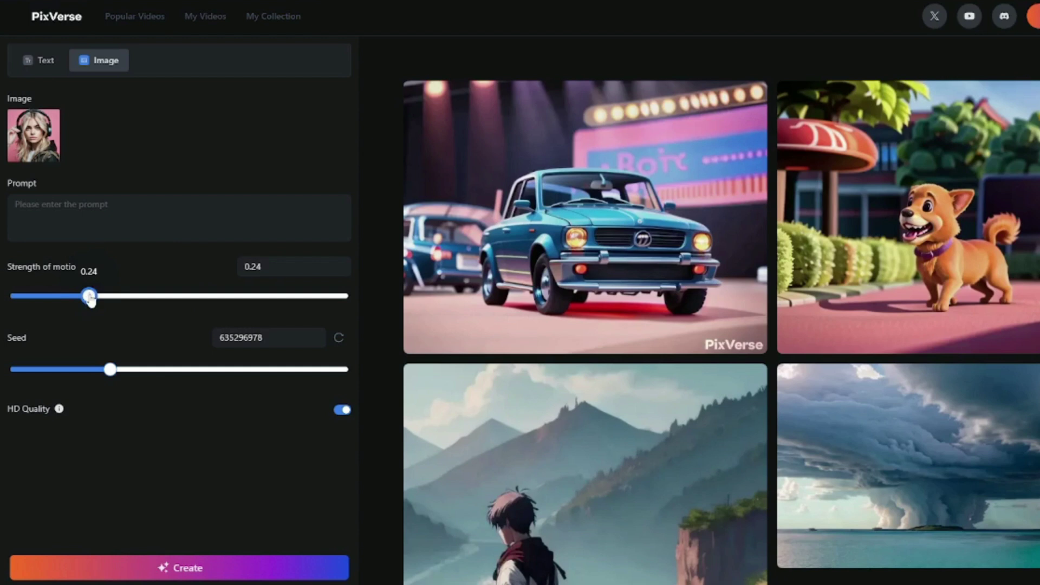
{"action": "left_click_drag", "start_coordinate": [90, 300], "coordinate": [94, 303]}
{"action": "left_click", "coordinate": [197, 564]}
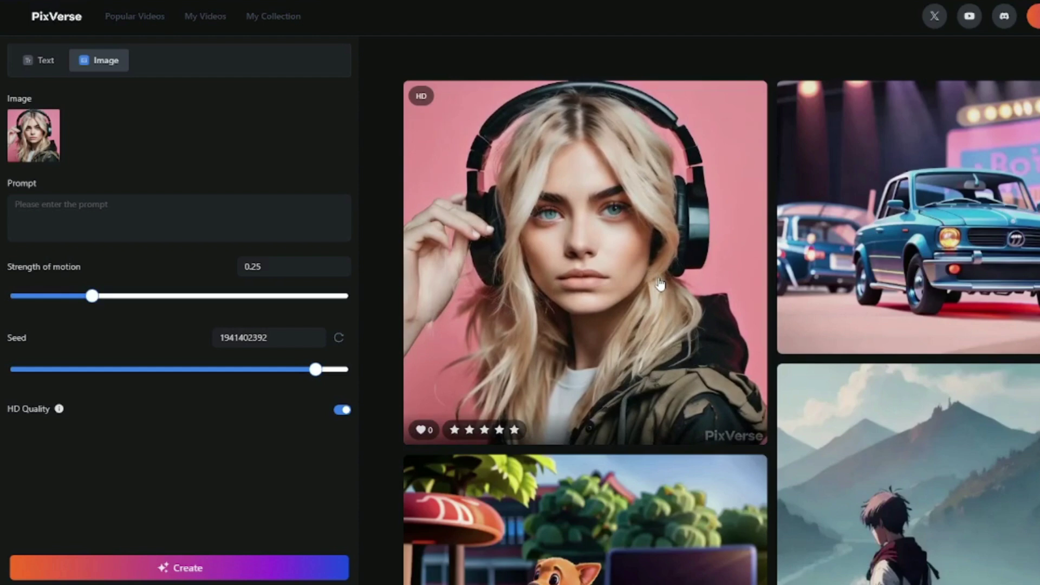
{"action": "left_click", "coordinate": [660, 283]}
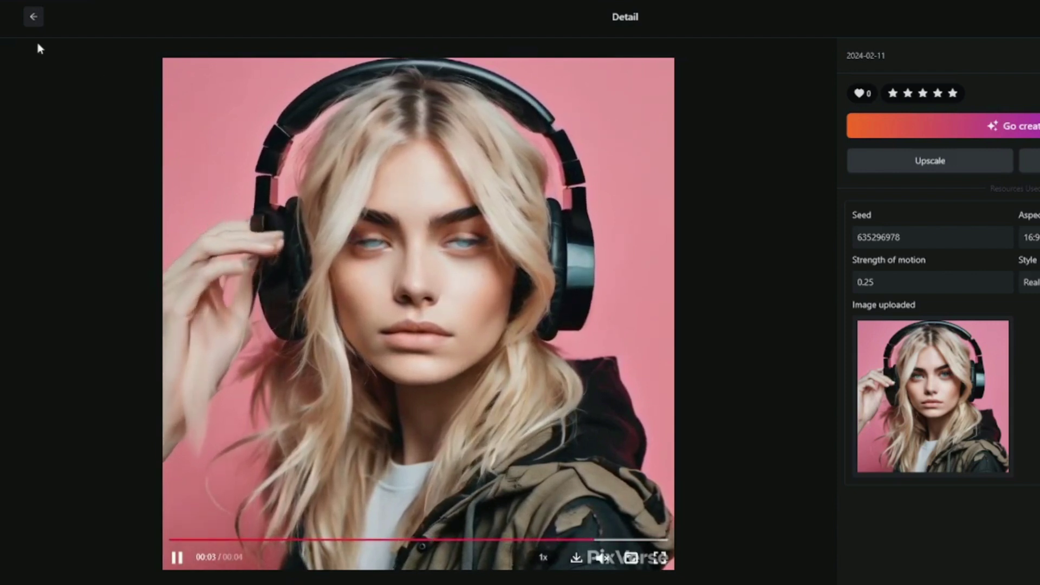
{"action": "left_click", "coordinate": [33, 17]}
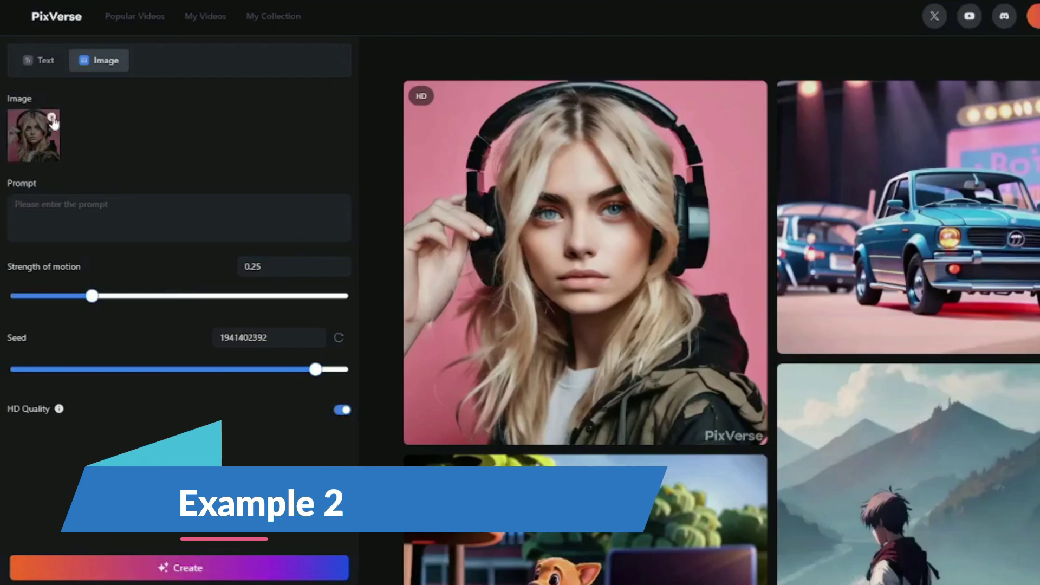
Replace the uploaded portrait with the "hsipes_two_astronauts_free_falling" picture and inspect that picture in the image viewer
{"action": "left_click", "coordinate": [52, 118]}
{"action": "left_click", "coordinate": [34, 130]}
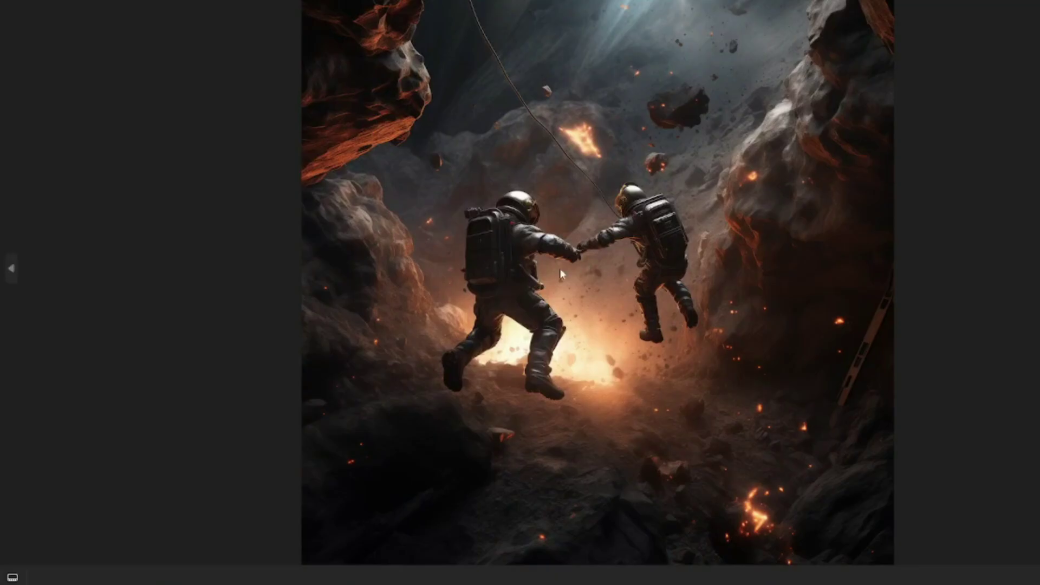
{"action": "scroll", "coordinate": [561, 268], "scroll_direction": "up", "scroll_amount": 5}
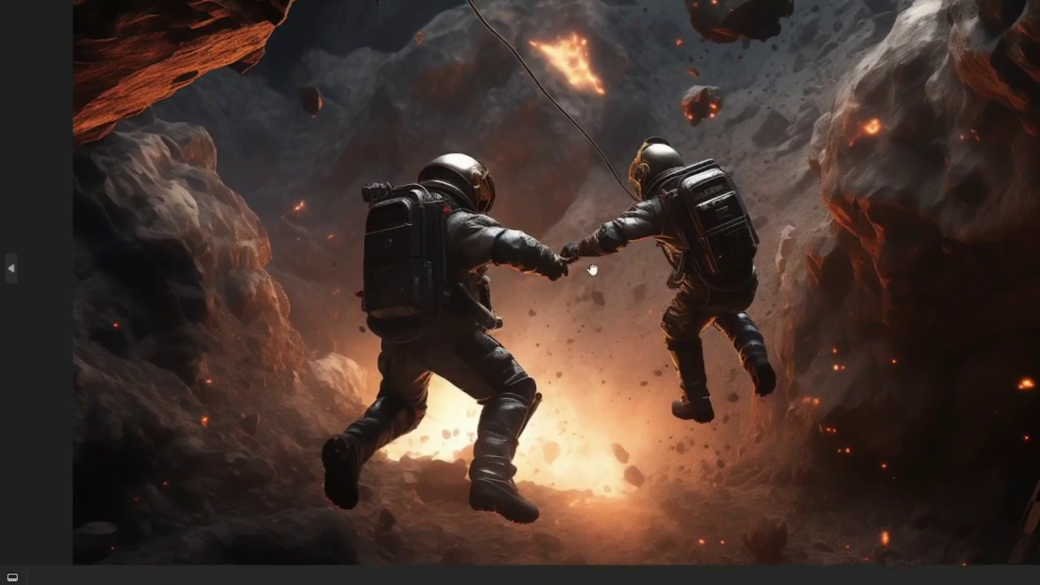
{"action": "scroll", "coordinate": [613, 277], "scroll_direction": "down", "scroll_amount": 4}
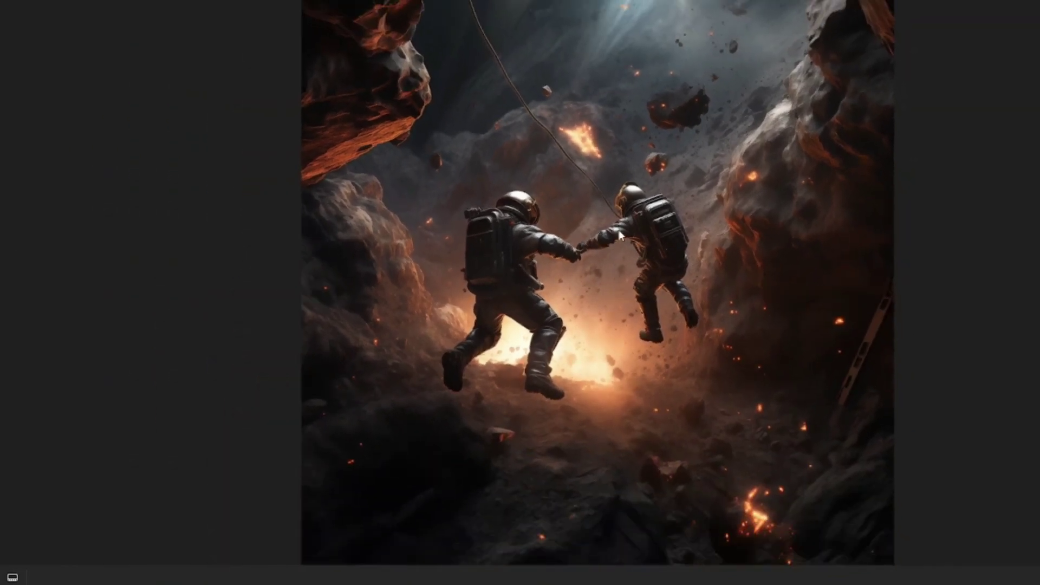
{"action": "scroll", "coordinate": [567, 280], "scroll_direction": "up", "scroll_amount": 2}
{"action": "scroll", "coordinate": [579, 276], "scroll_direction": "down", "scroll_amount": 2}
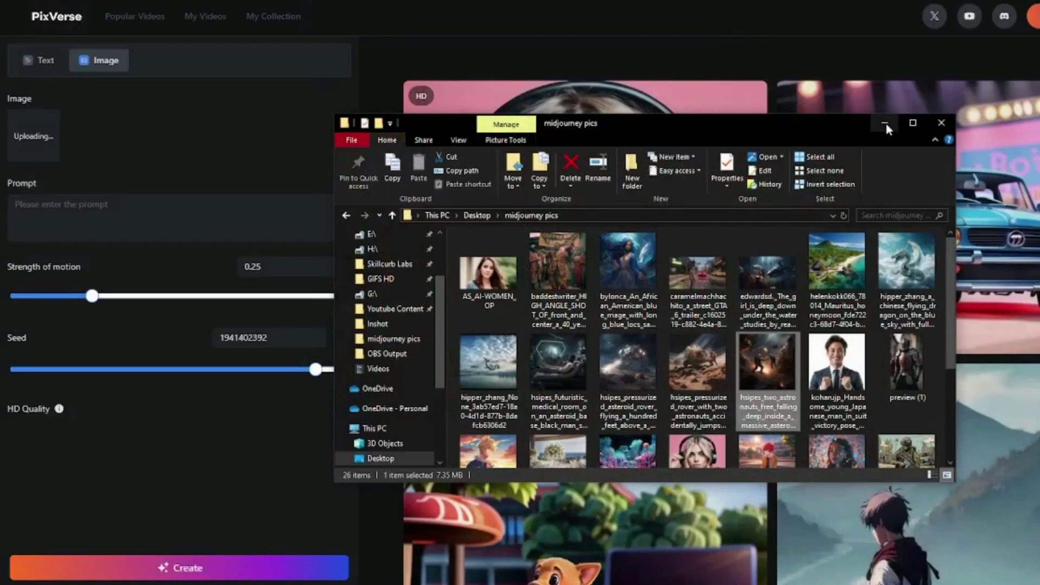
{"action": "left_click", "coordinate": [885, 124]}
Set the strength of motion to 0.35 and the seed to 701250397, and create the HD video from the astronauts picture
{"action": "left_click", "coordinate": [91, 214]}
{"action": "left_click", "coordinate": [92, 297]}
{"action": "left_click_drag", "start_coordinate": [93, 301], "coordinate": [126, 302]}
{"action": "left_click_drag", "start_coordinate": [316, 370], "coordinate": [123, 372]}
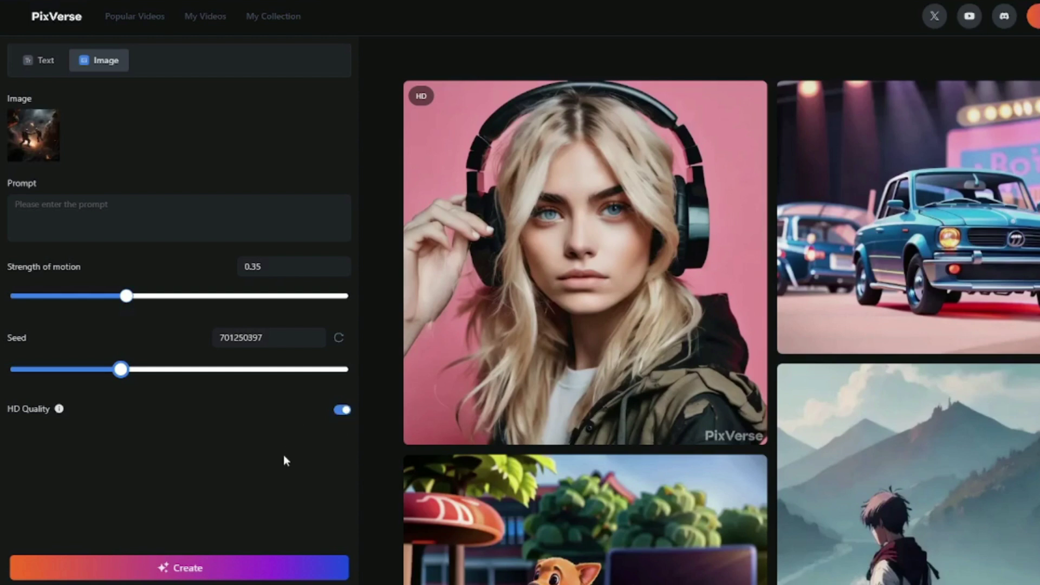
{"action": "left_click", "coordinate": [201, 566]}
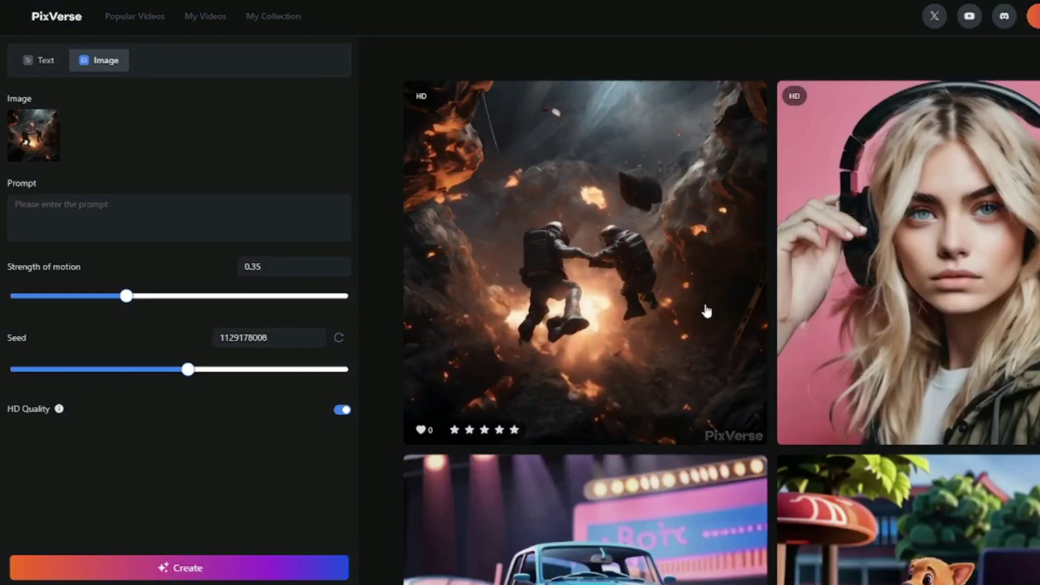
Open the detail page of the generated astronauts clip, compare the video with its uploaded image and return to the creation page
{"action": "left_click", "coordinate": [700, 297]}
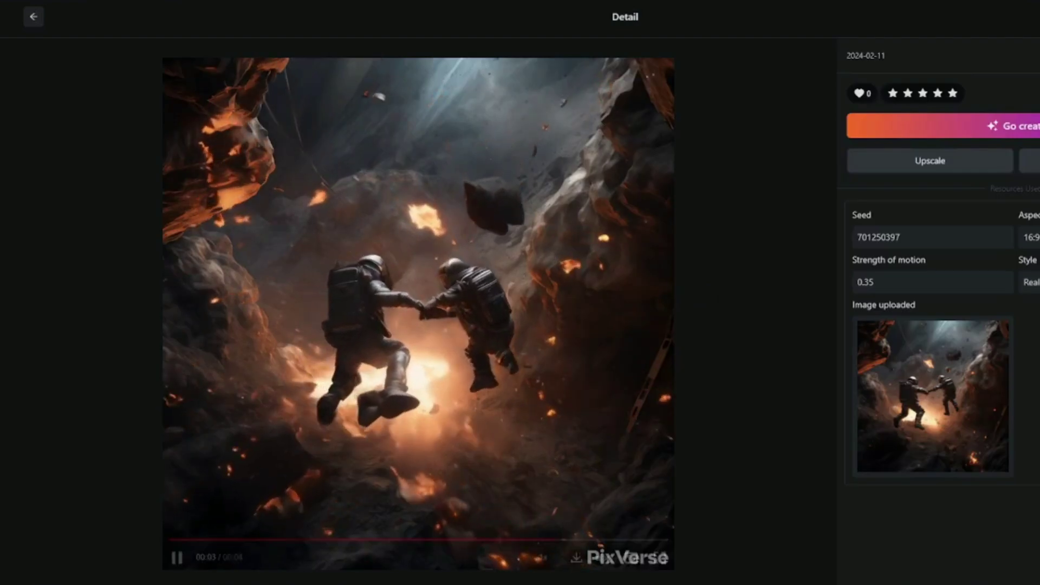
{"action": "mouse_move", "coordinate": [227, 365]}
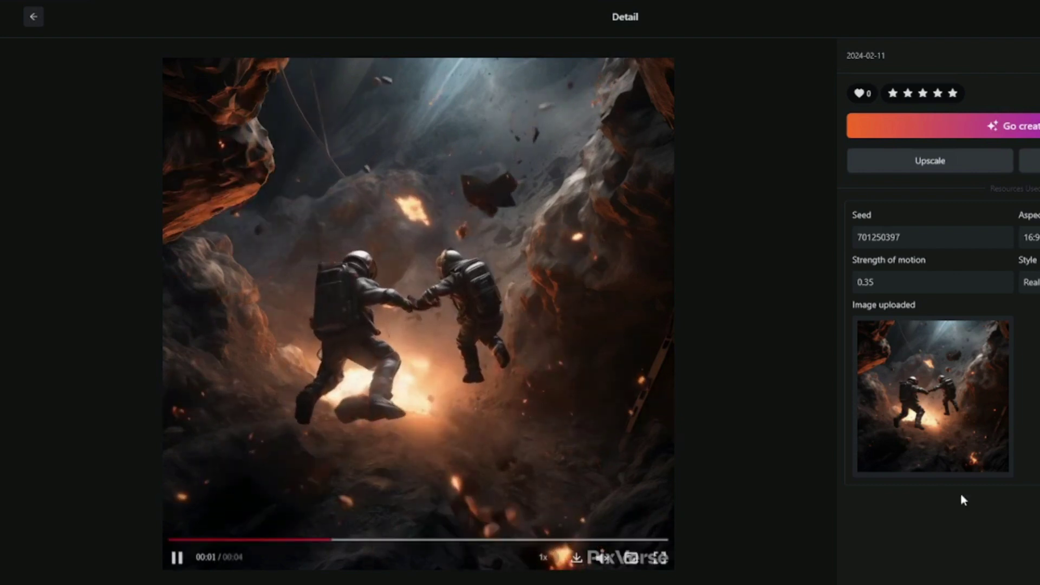
{"action": "left_click", "coordinate": [928, 404]}
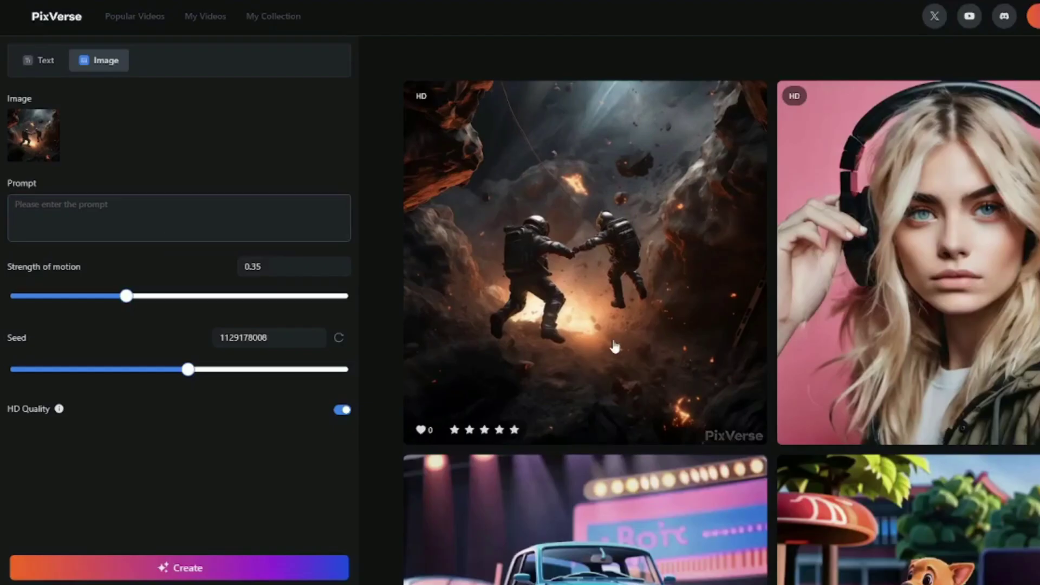
Replace the astronauts picture with "source (7)" and create an HD video from it with the strength of motion at 0.30
{"action": "mouse_move", "coordinate": [55, 124]}
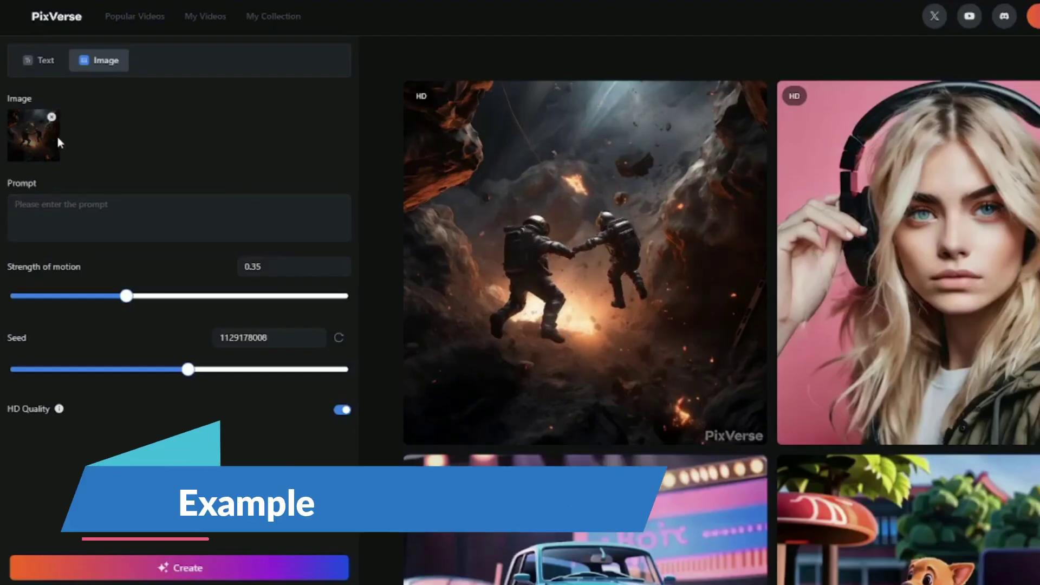
{"action": "left_click", "coordinate": [52, 118]}
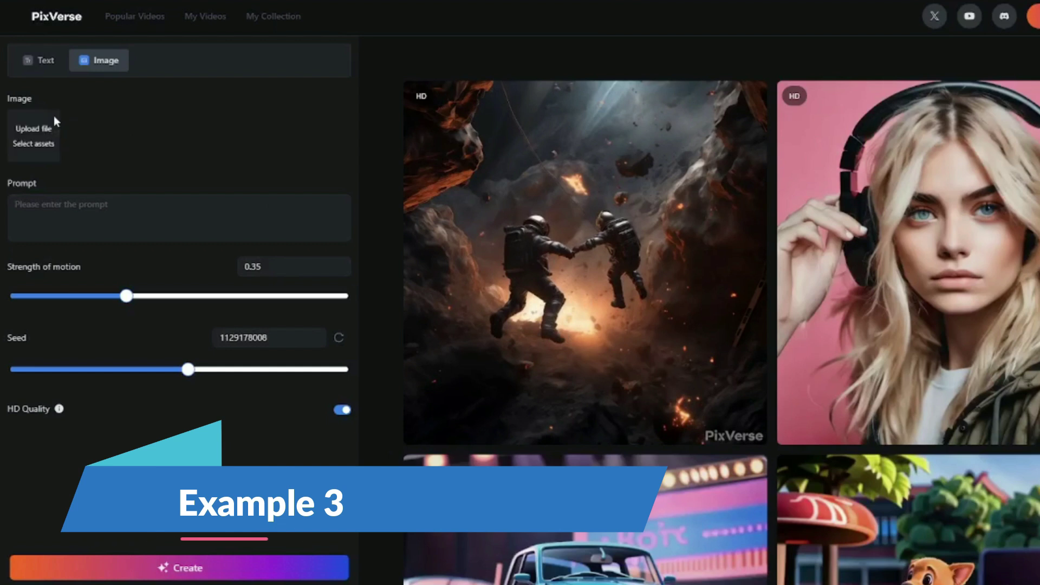
{"action": "left_click", "coordinate": [37, 127]}
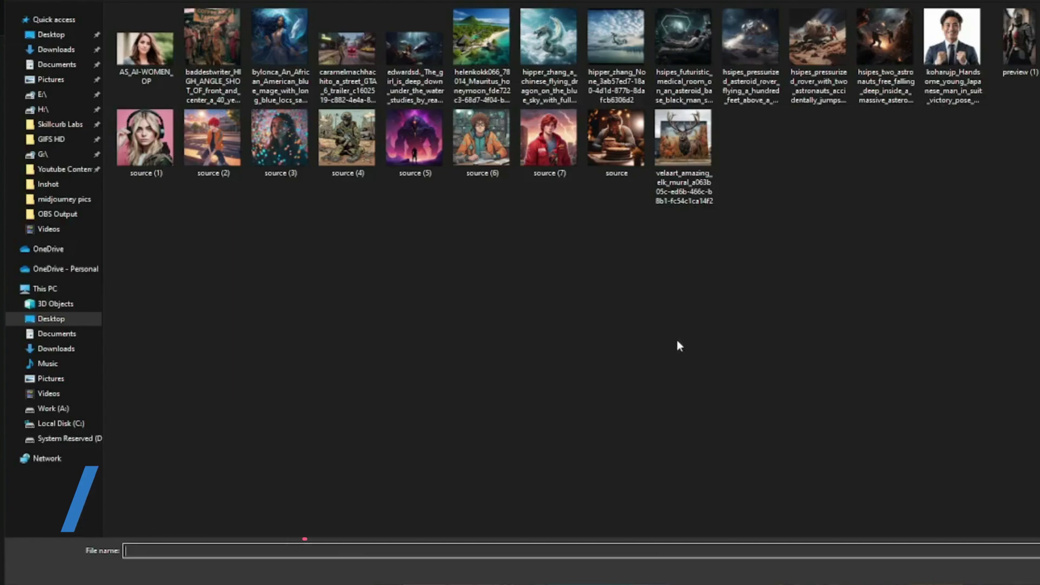
{"action": "double_click", "coordinate": [549, 138]}
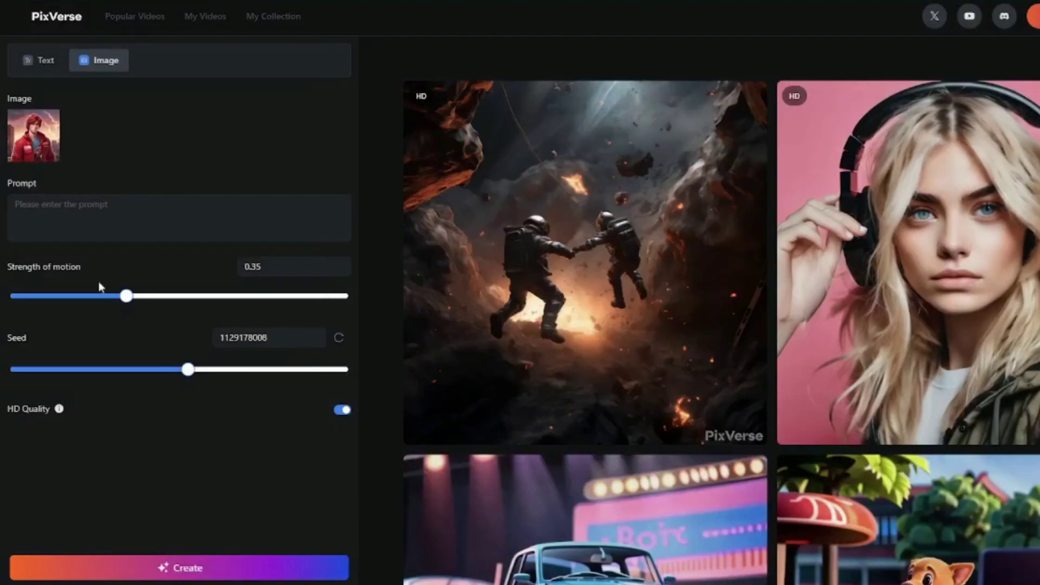
{"action": "left_click_drag", "start_coordinate": [126, 296], "coordinate": [119, 302]}
{"action": "left_click", "coordinate": [217, 567]}
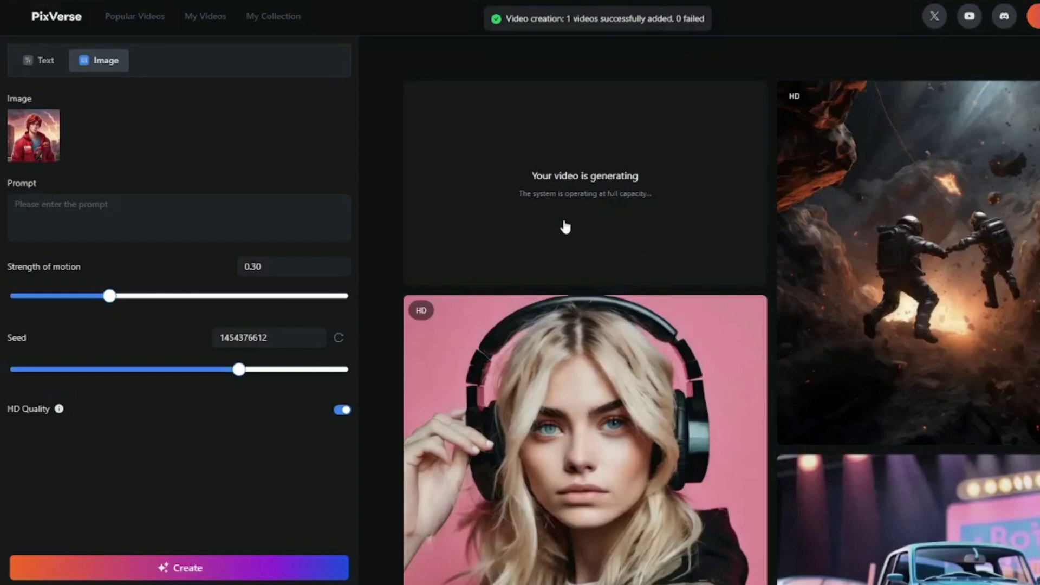
Open the detail page of the generated red-haired man clip, review the video beside its uploaded image and return to the creation page
{"action": "left_click", "coordinate": [637, 325]}
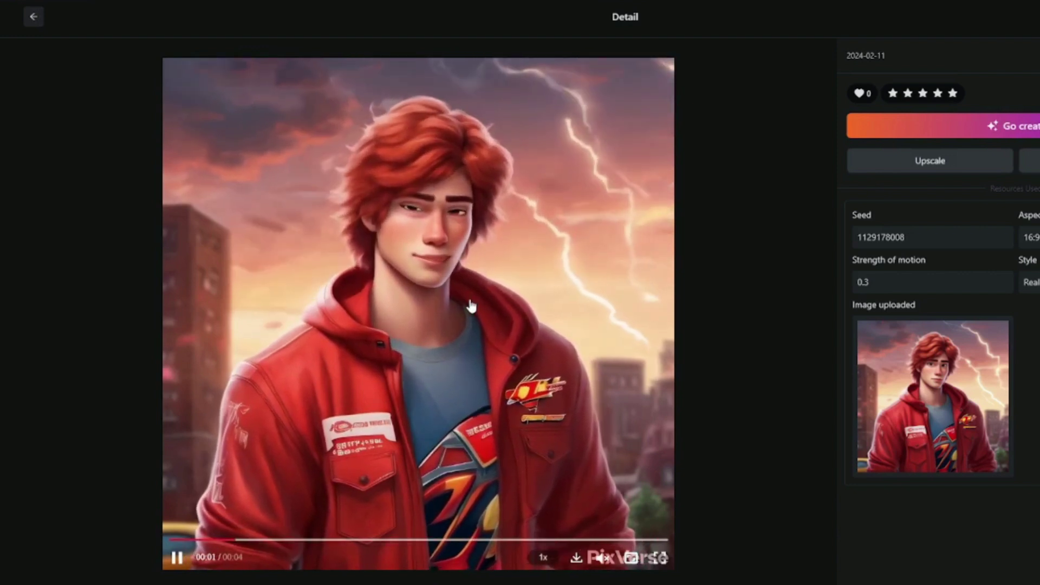
{"action": "left_click", "coordinate": [36, 20]}
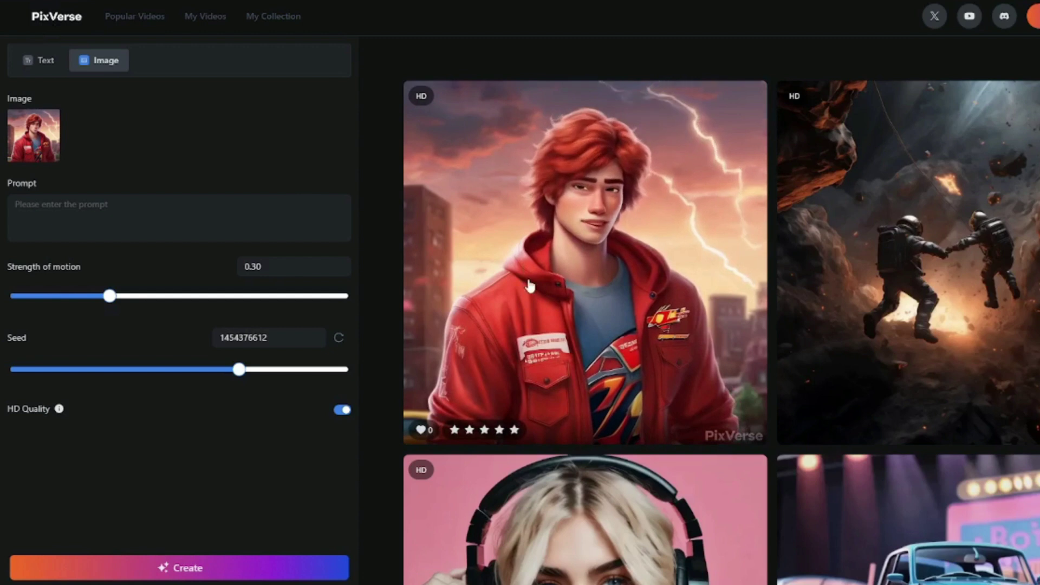
Look through the generated image-to-video clips, comparing the motion in the red-haired man, astronauts, headphones portrait and blue car videos
{"action": "scroll", "coordinate": [595, 283], "scroll_direction": "down", "scroll_amount": 5}
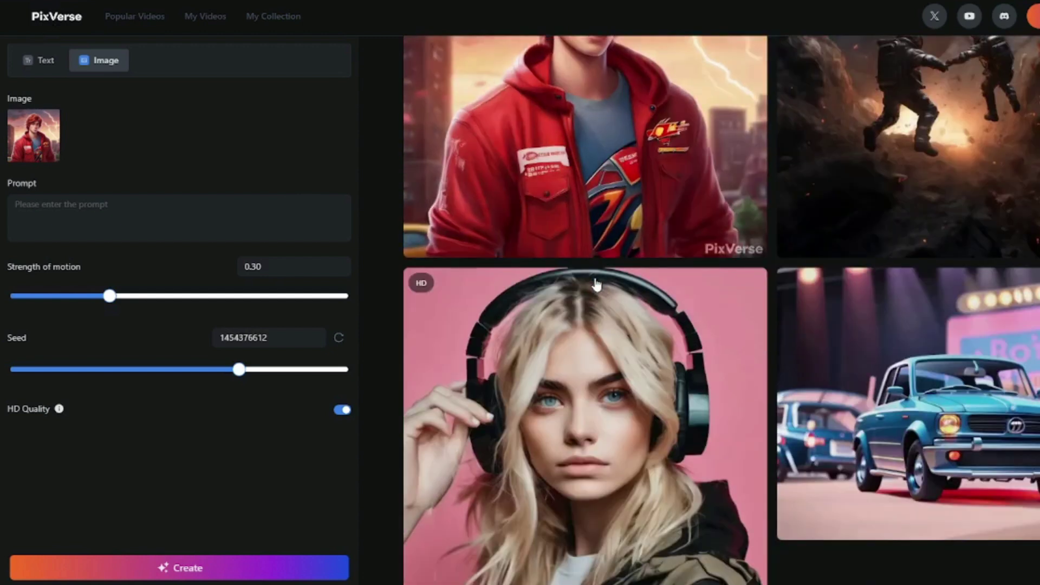
{"action": "scroll", "coordinate": [661, 304], "scroll_direction": "up", "scroll_amount": 5}
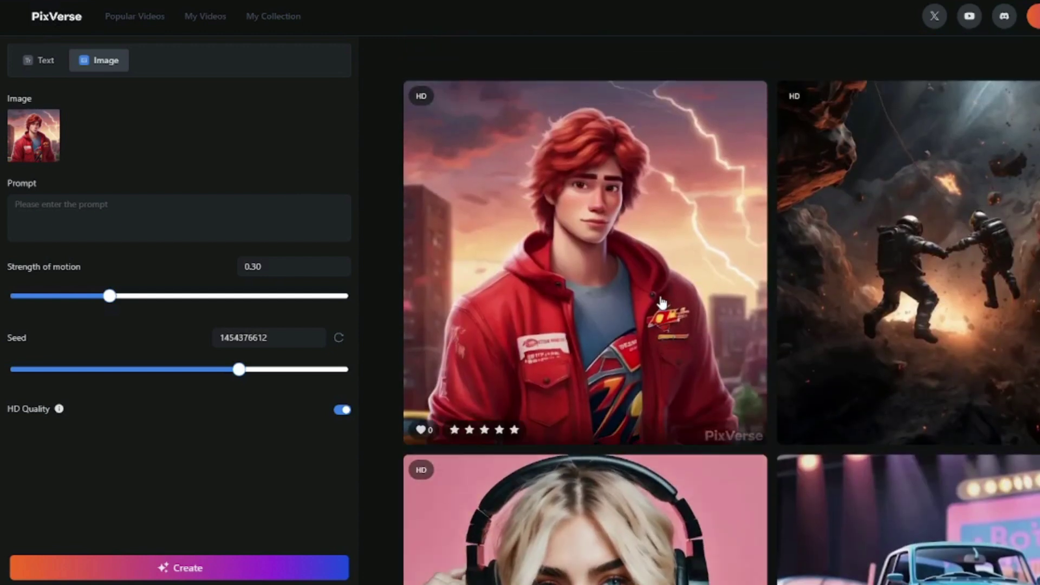
{"action": "scroll", "coordinate": [661, 303], "scroll_direction": "down", "scroll_amount": 5}
{"action": "scroll", "coordinate": [661, 303], "scroll_direction": "up", "scroll_amount": 4}
{"action": "scroll", "coordinate": [661, 304], "scroll_direction": "up", "scroll_amount": 1}
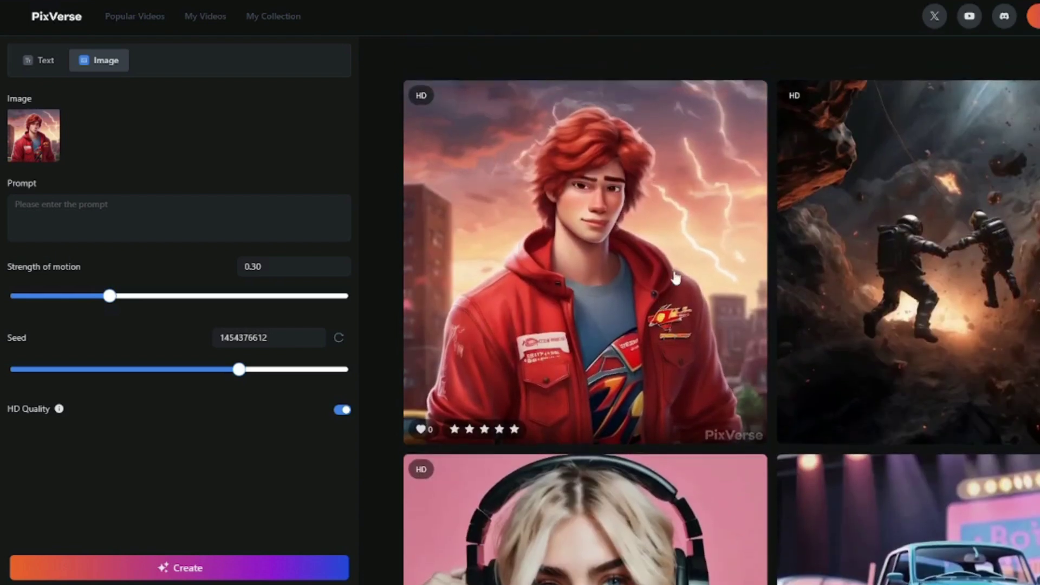
{"action": "scroll", "coordinate": [669, 287], "scroll_direction": "down", "scroll_amount": 5}
{"action": "scroll", "coordinate": [675, 278], "scroll_direction": "up", "scroll_amount": 5}
{"action": "scroll", "coordinate": [675, 277], "scroll_direction": "down", "scroll_amount": 6}
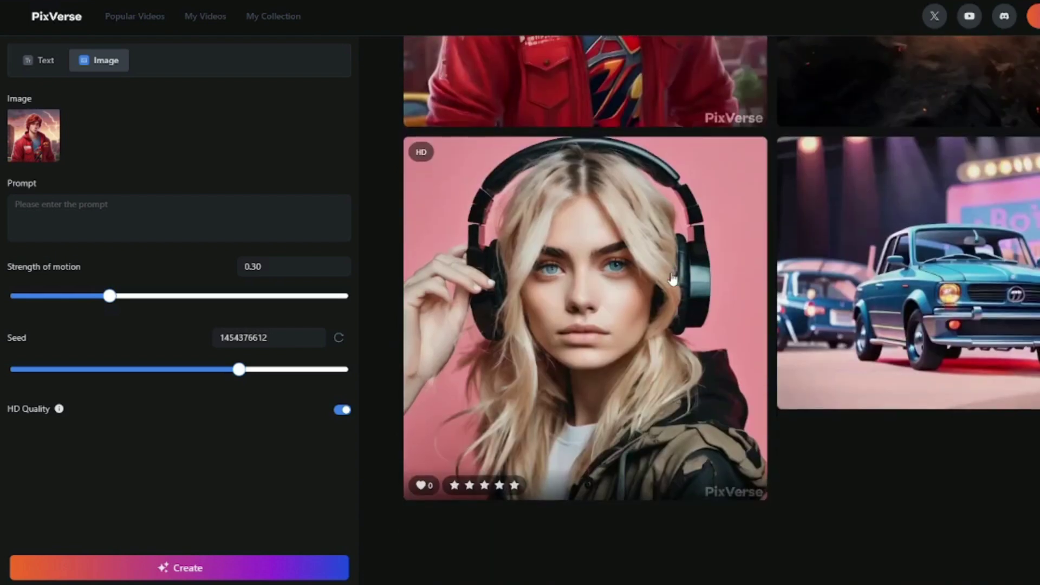